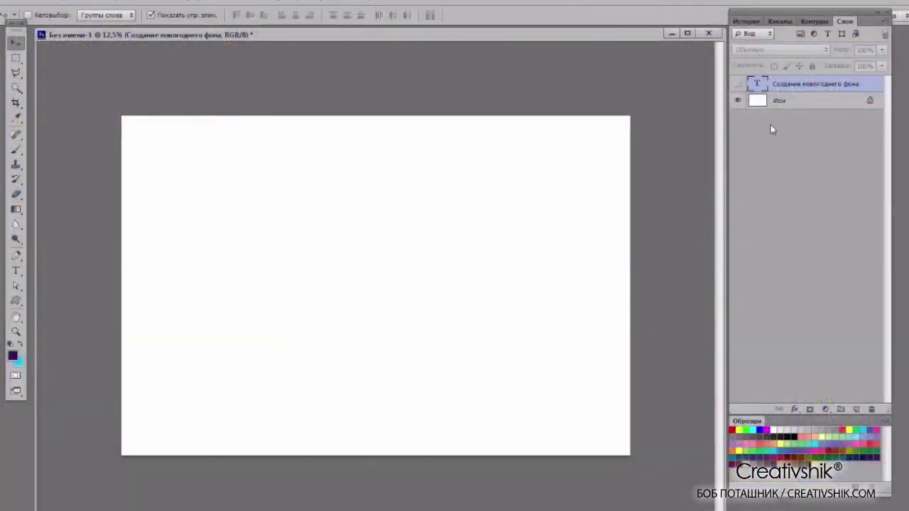
With the text layer hidden, add a new layer above the background and ready a 900 px Brush at 100% hardness.
left_click(738, 85)
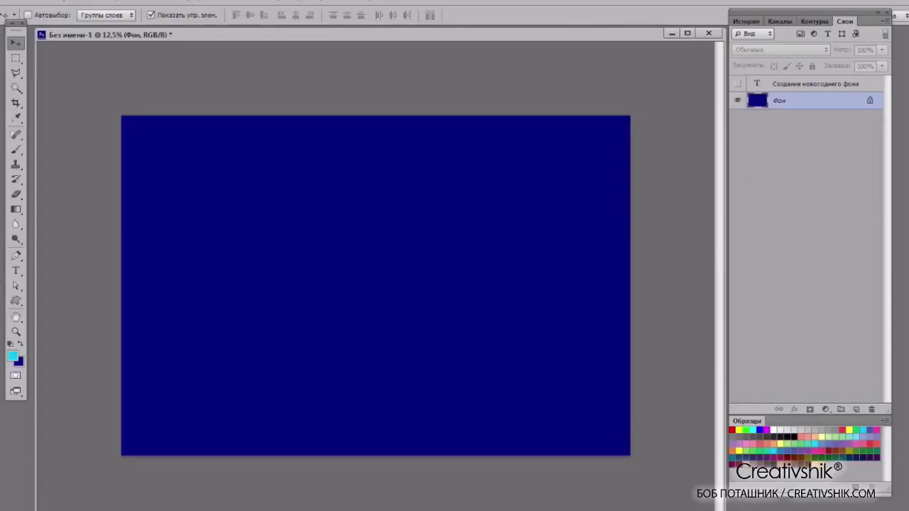
left_click(856, 409)
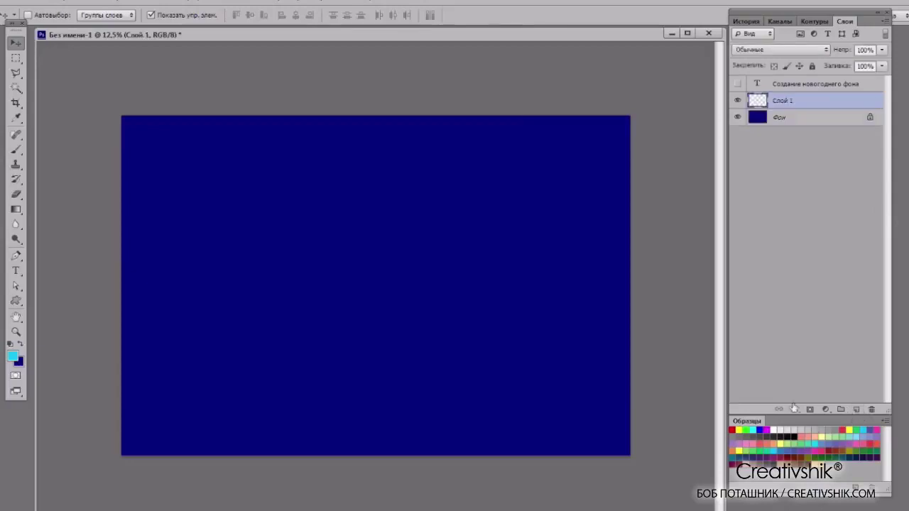
left_click(16, 149)
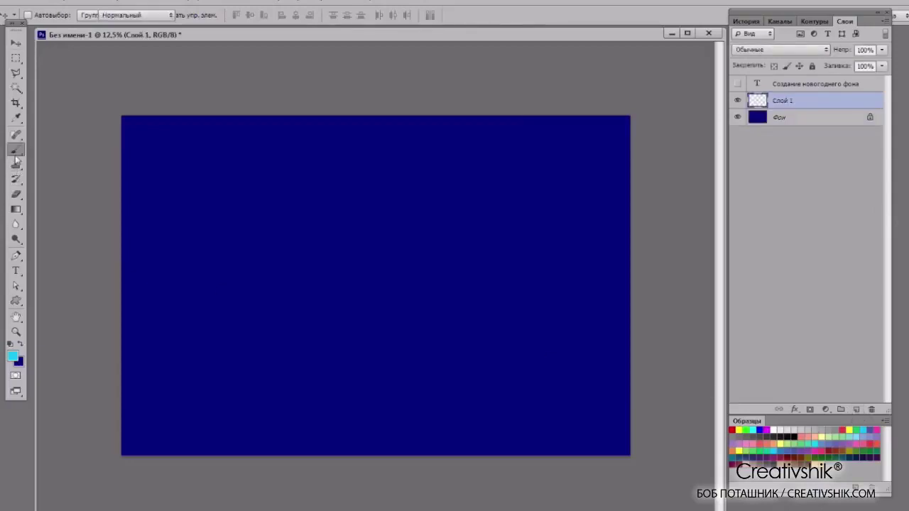
left_click(32, 15)
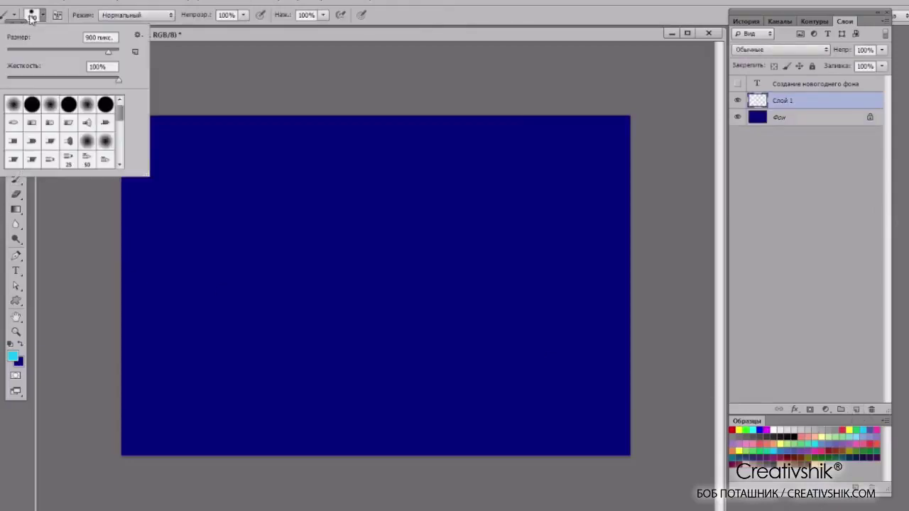
left_click(237, 39)
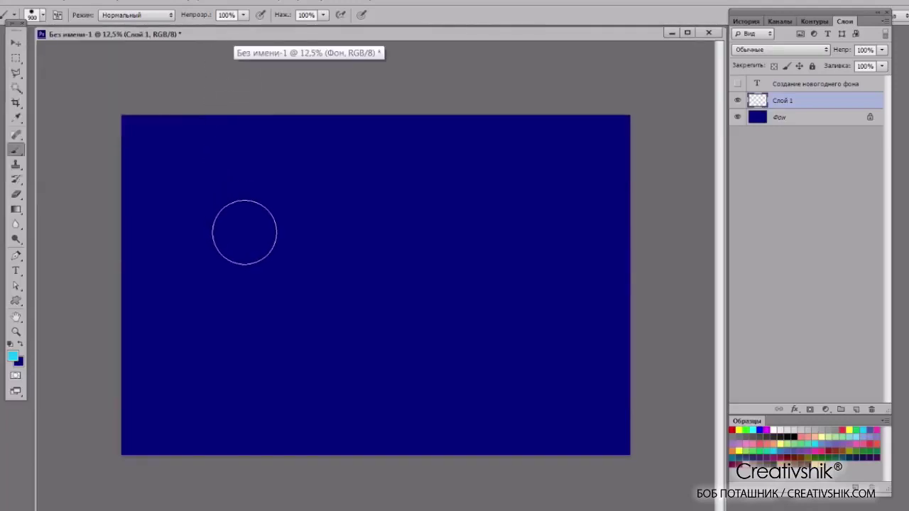
Paint six separate solid cyan circles across the middle of the canvas on the new layer at 100% brush opacity.
left_click(282, 244)
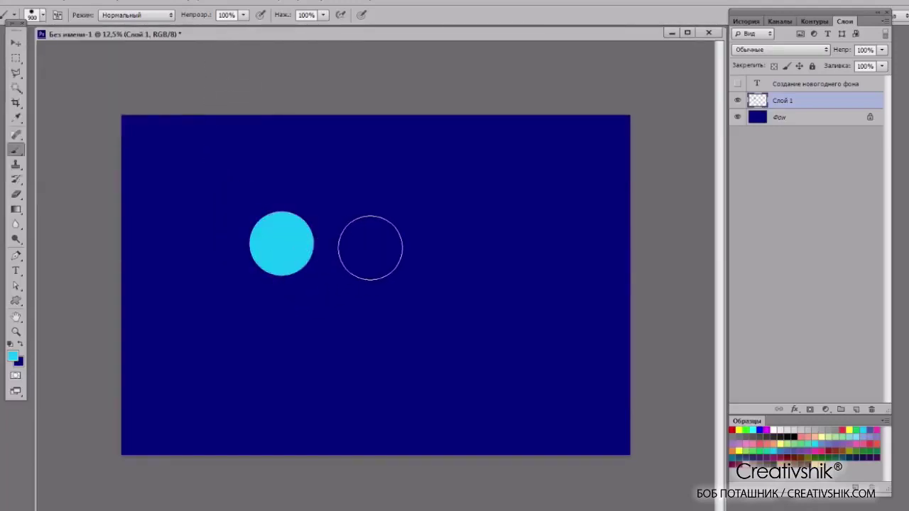
left_click(371, 246)
left_click(416, 304)
left_click(517, 235)
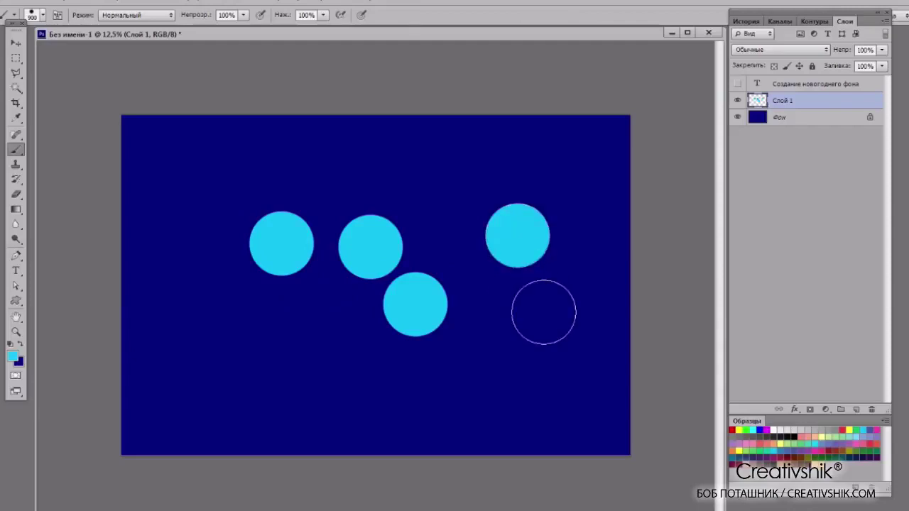
left_click(572, 332)
left_click(249, 328)
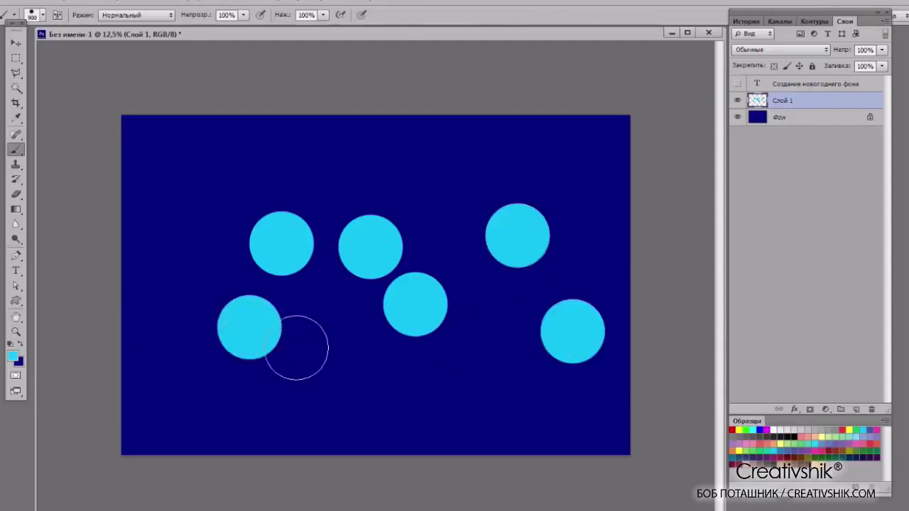
Add a second new layer and paint one cyan circle at 100% opacity overlapping the central circle.
left_click(243, 14)
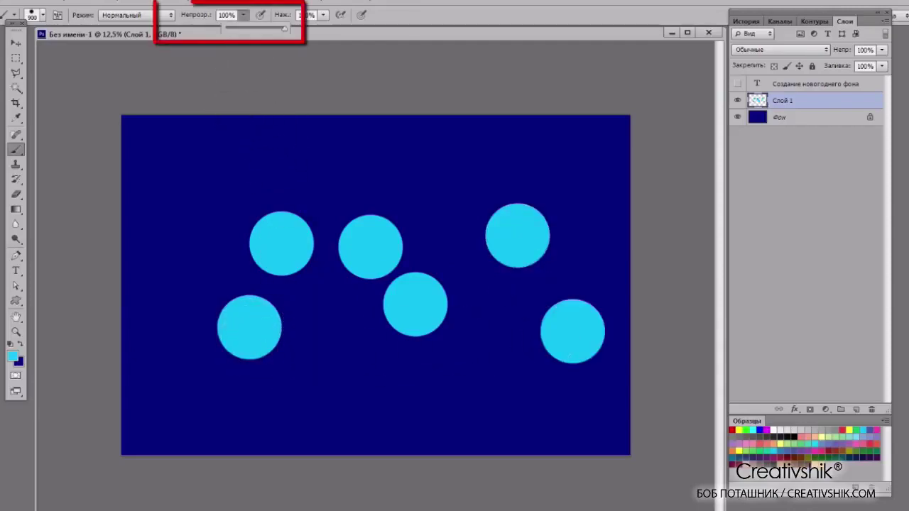
left_click(857, 410)
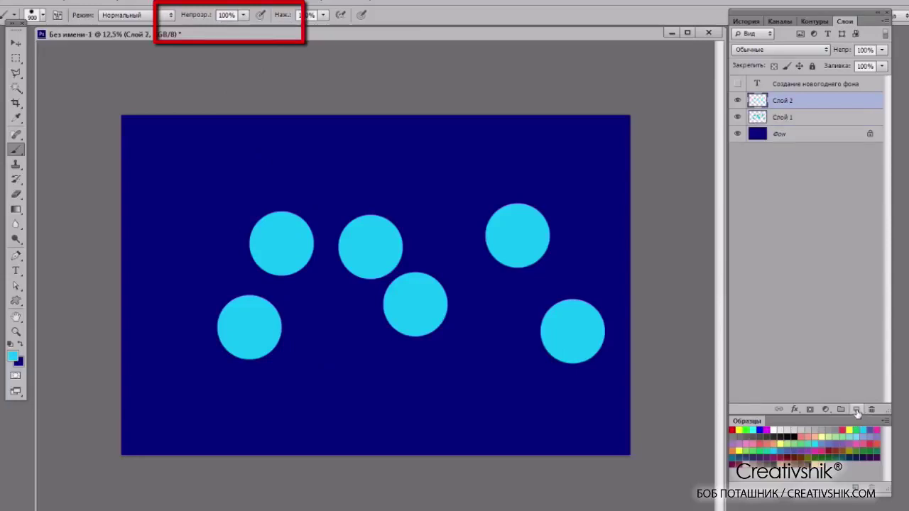
left_click(447, 285)
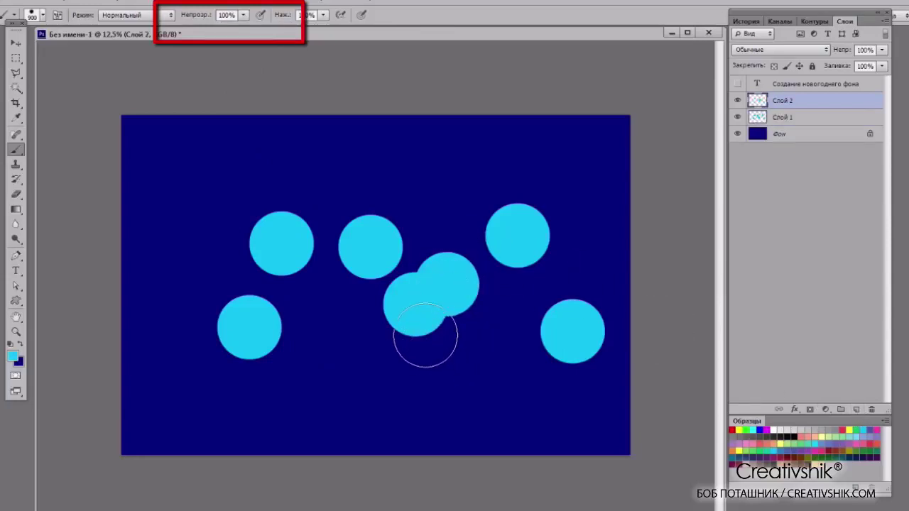
Set the brush opacity to 30% and paint seven faint cyan circles scattered among the solid ones.
key("3")
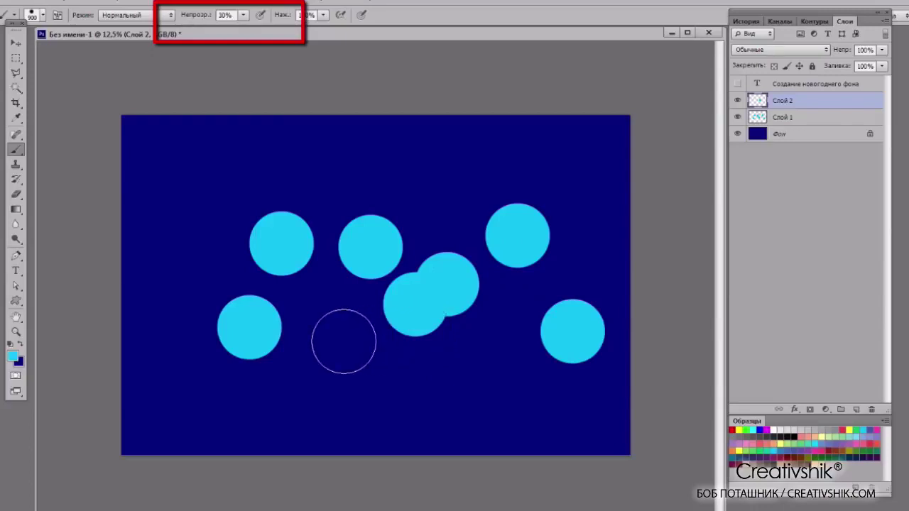
left_click(334, 344)
left_click(421, 369)
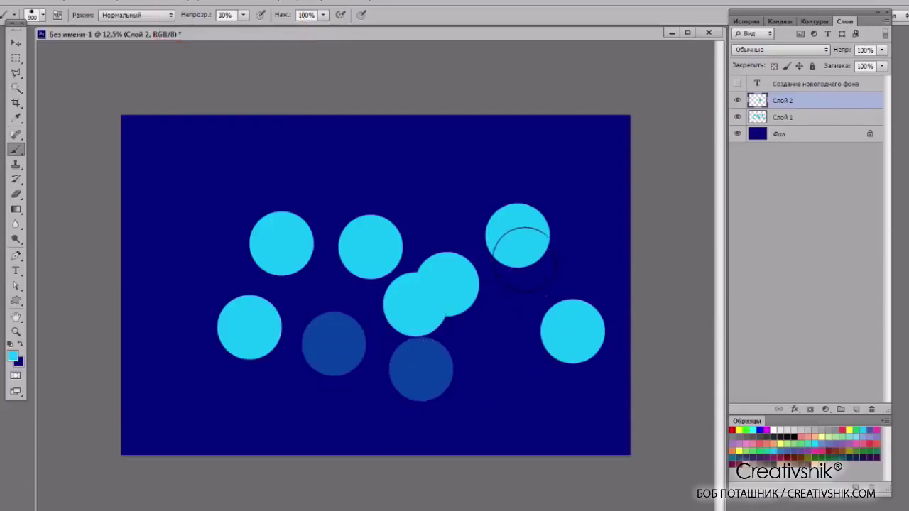
left_click(503, 206)
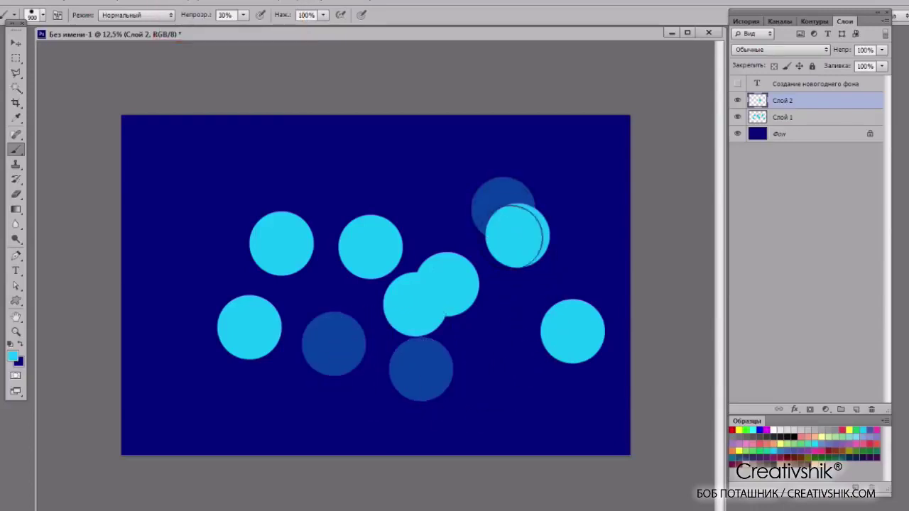
left_click(416, 249)
left_click(250, 277)
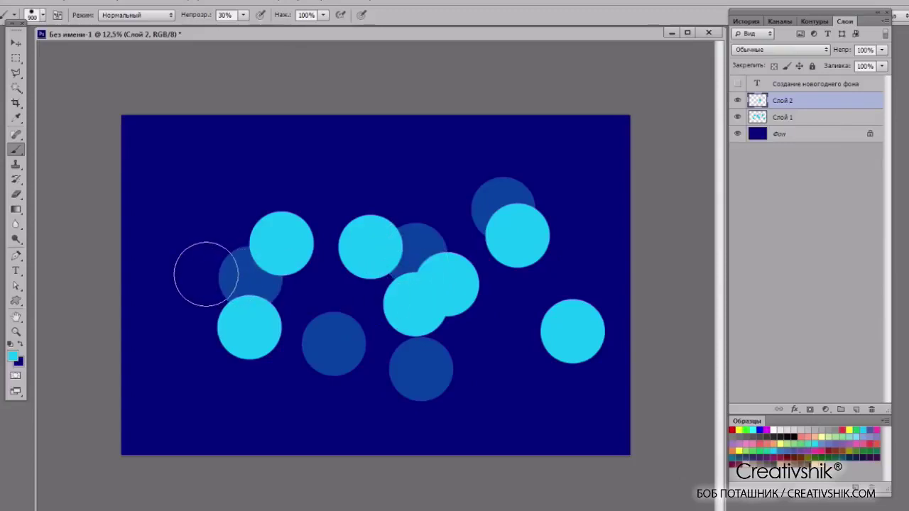
left_click(169, 251)
left_click(228, 369)
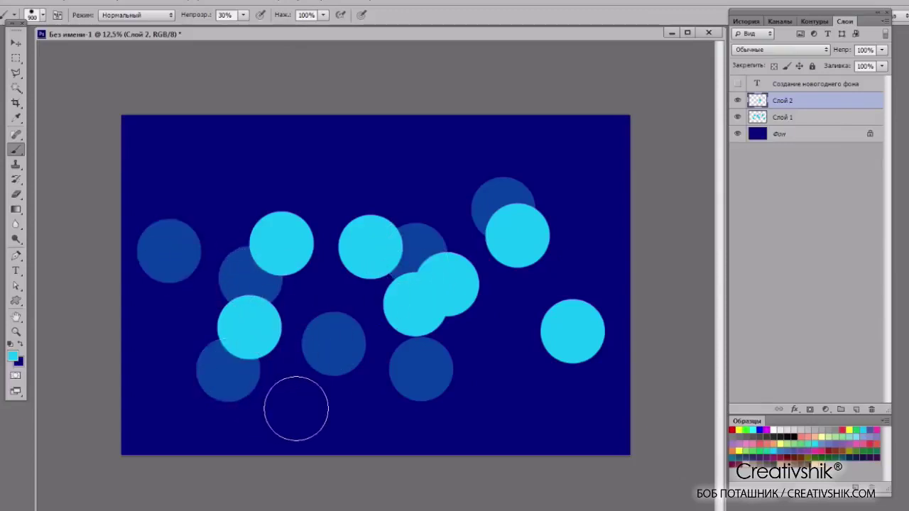
Add a third new layer and paint ten scattered, partly overlapping cyan circles on it at 60% brush opacity.
left_click(857, 410)
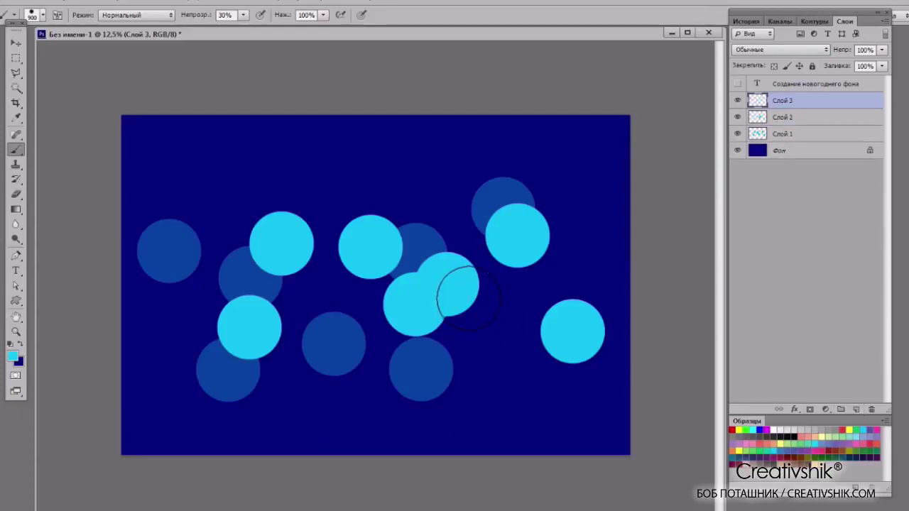
key("6")
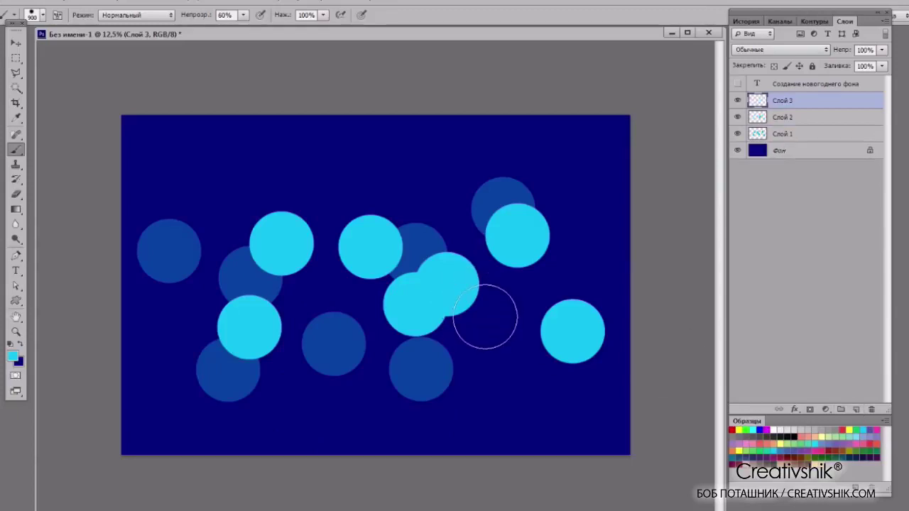
left_click(480, 313)
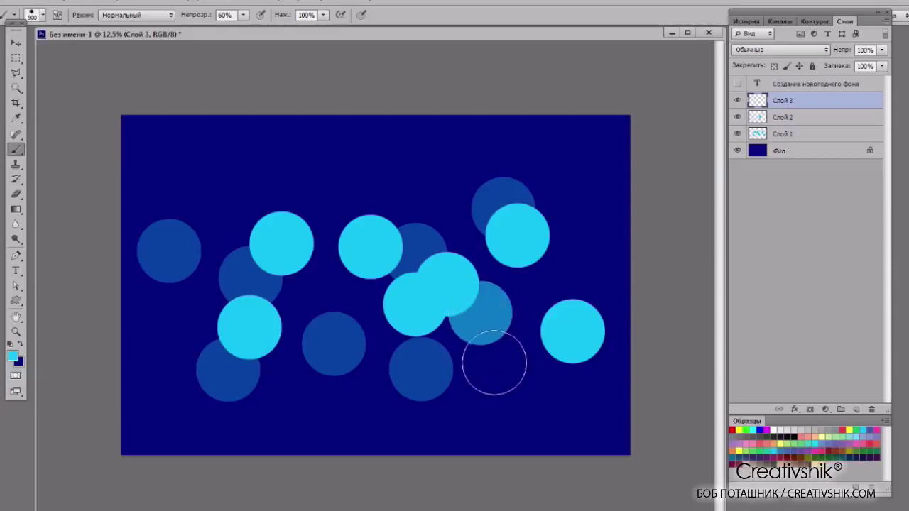
left_click(303, 353)
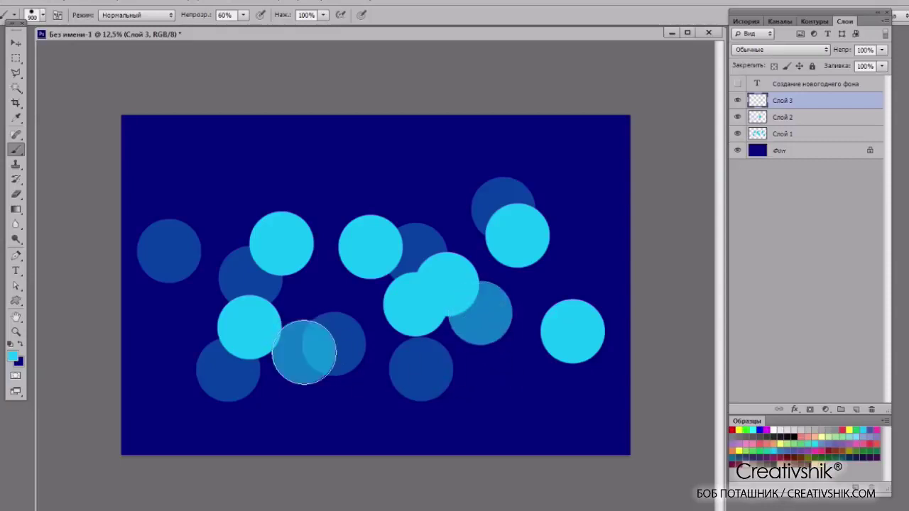
left_click(397, 403)
left_click(512, 346)
left_click(545, 329)
left_click(254, 364)
left_click(386, 178)
left_click(287, 168)
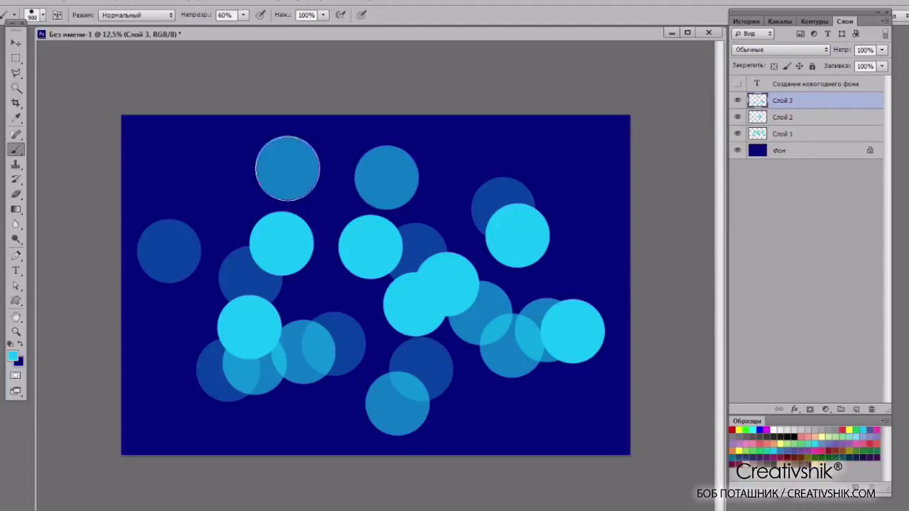
left_click(178, 177)
left_click(203, 239)
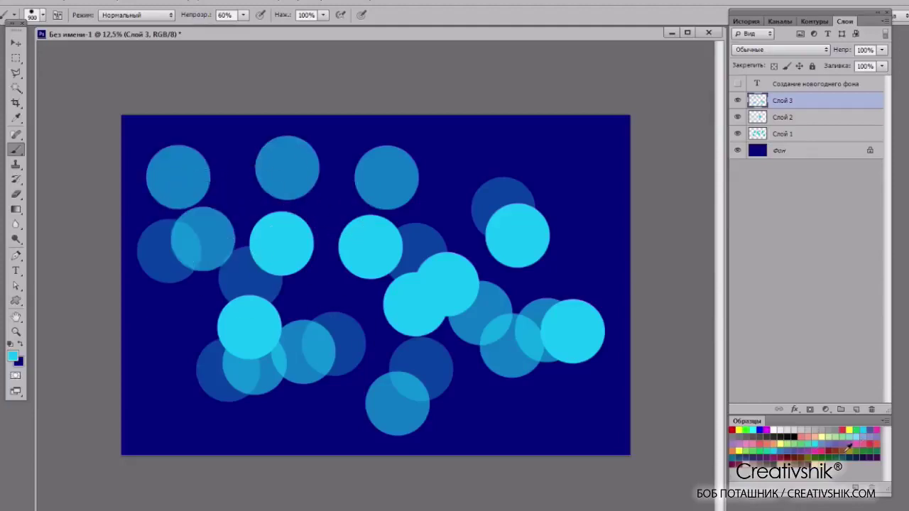
Add a fourth new layer and paint eight cyan circles at 50% brush opacity, filling gaps between the existing ones.
left_click(857, 410)
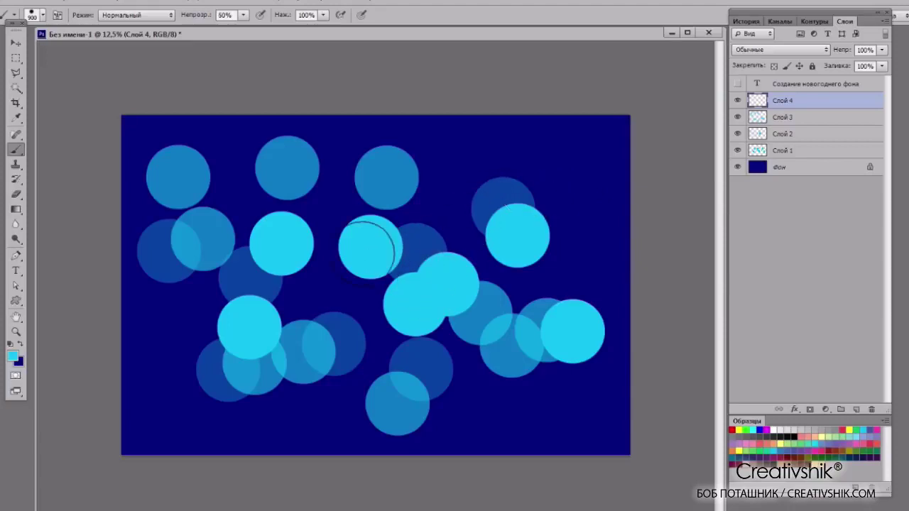
key("5")
left_click(335, 231)
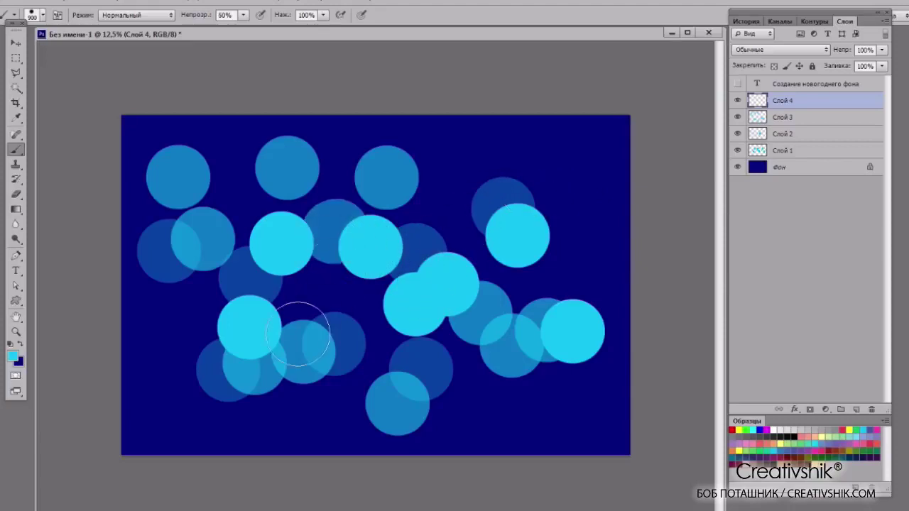
left_click(299, 288)
left_click(168, 336)
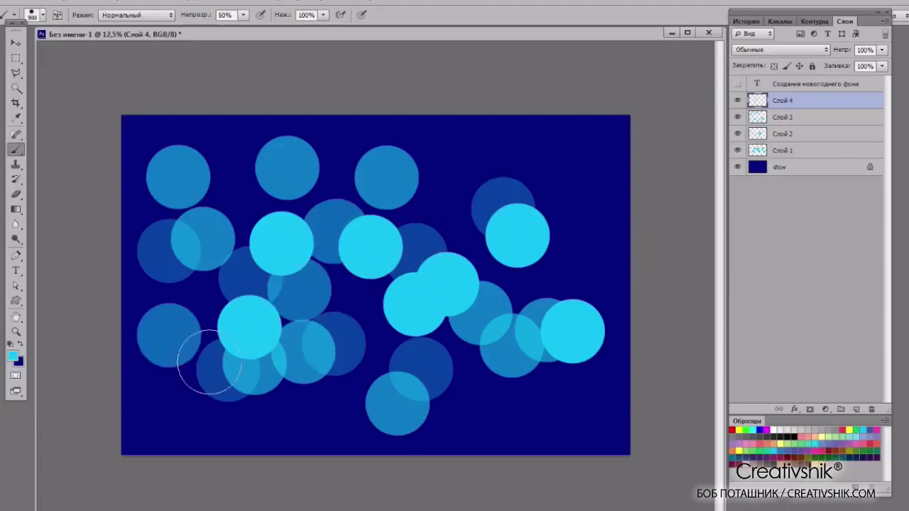
left_click(321, 328)
left_click(429, 347)
left_click(364, 348)
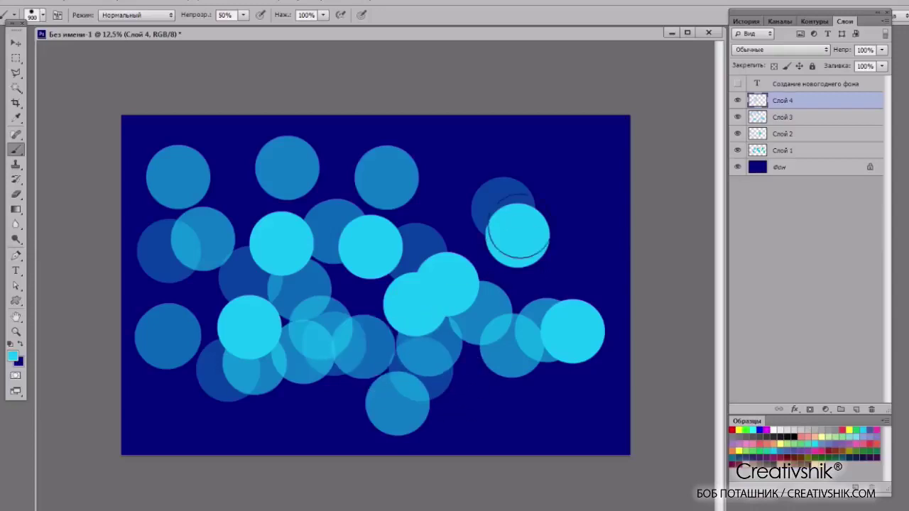
left_click(538, 209)
left_click(450, 215)
Add a new layer directly above the background, below the other circle layers, and paint nine cyan circles at 80% brush opacity.
key("alt+comma")
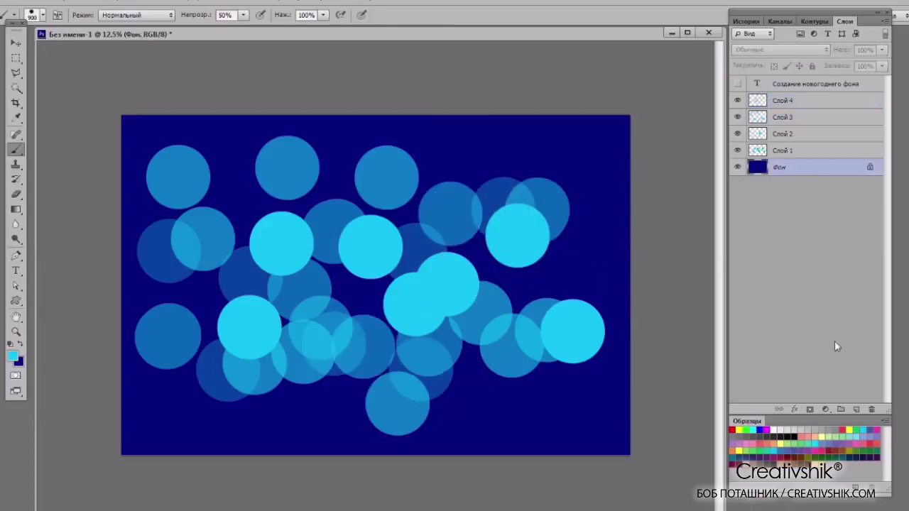
left_click(857, 409)
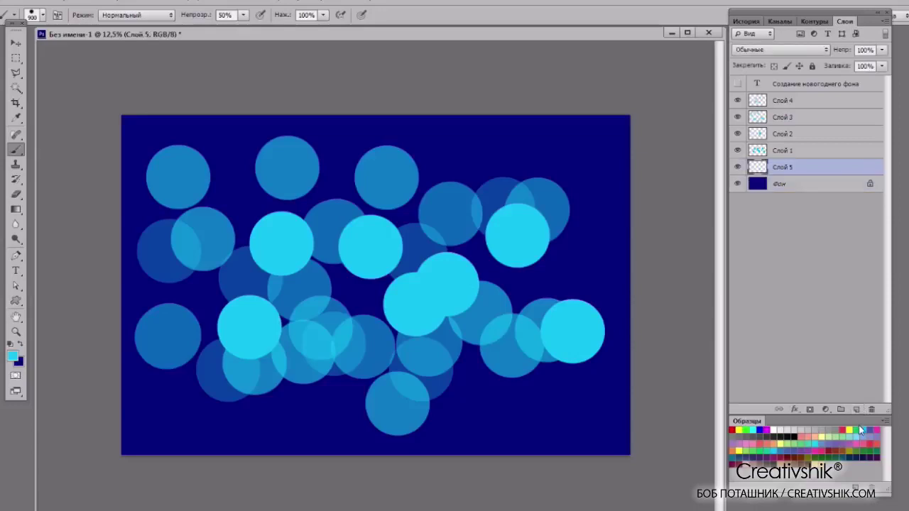
key("8")
left_click(479, 401)
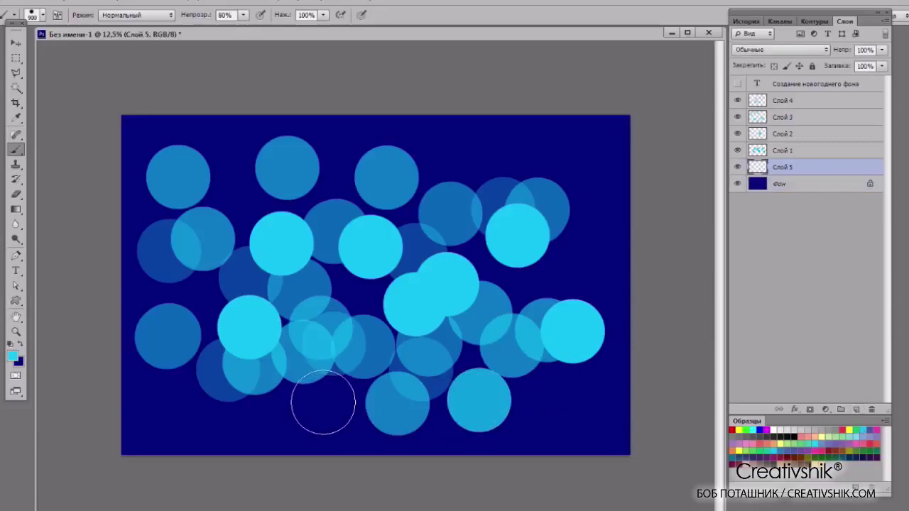
left_click(322, 401)
left_click(213, 278)
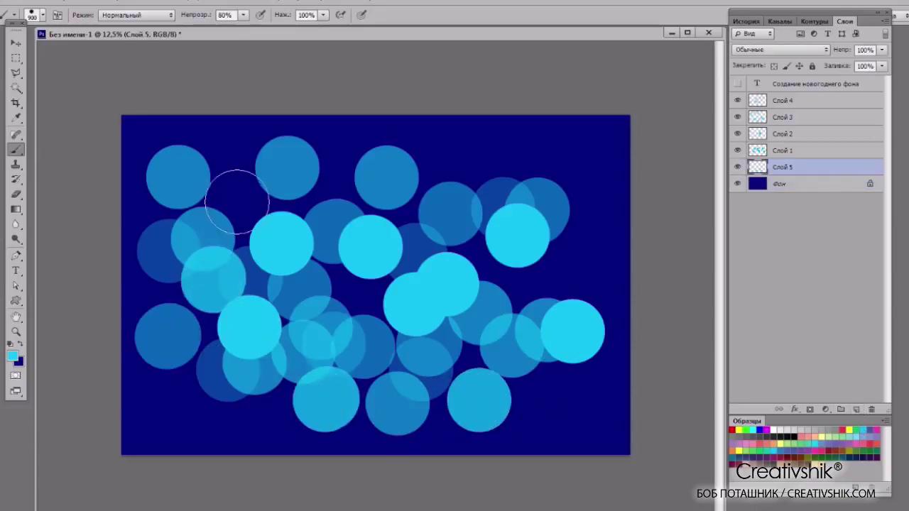
left_click(231, 190)
left_click(518, 270)
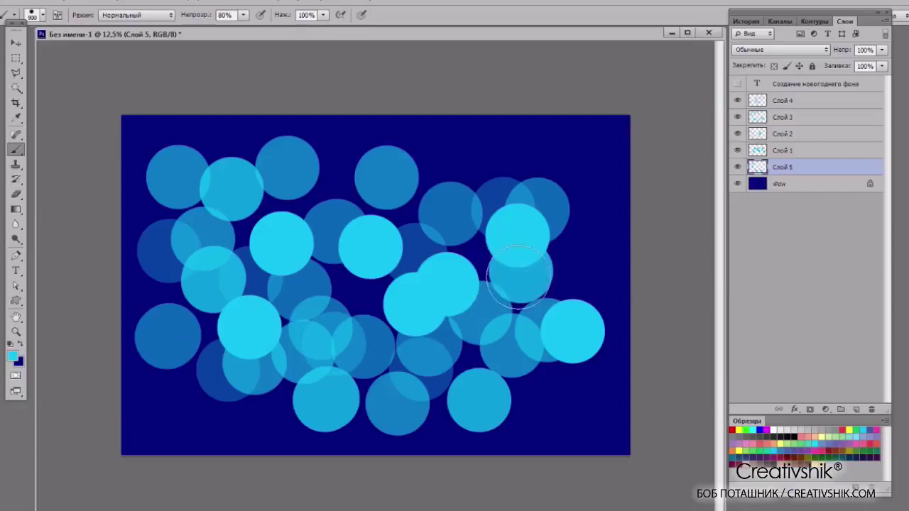
left_click(577, 229)
left_click(463, 176)
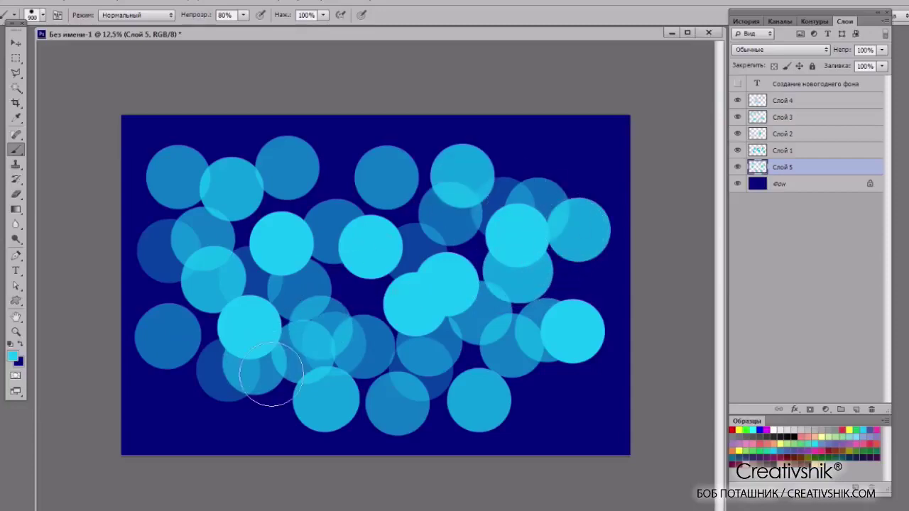
left_click(274, 404)
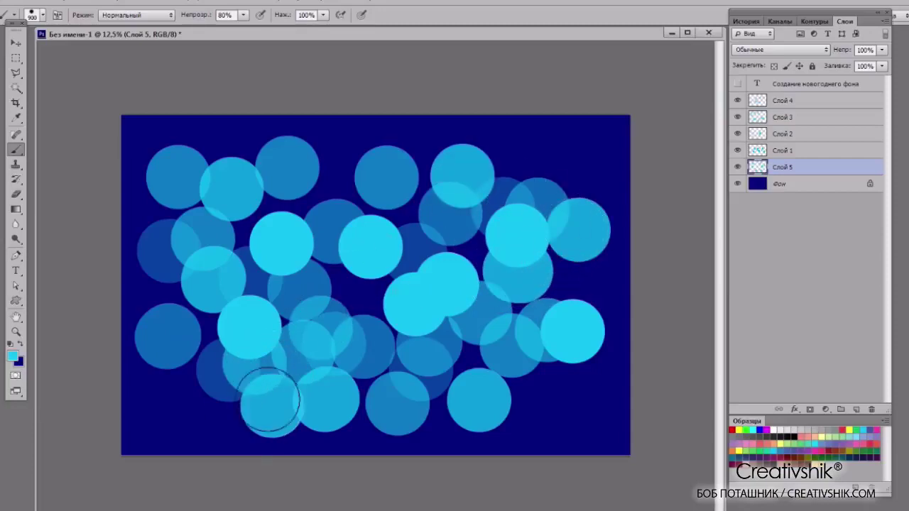
left_click(345, 288)
Apply a Gaussian Blur with a radius of about 52 pixels to the circles on Слой 5.
left_click(277, 3)
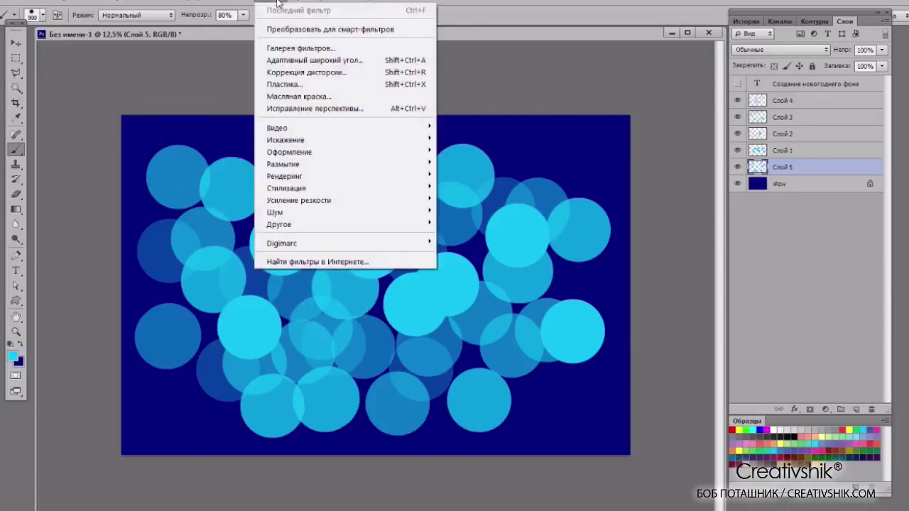
mouse_move(348, 166)
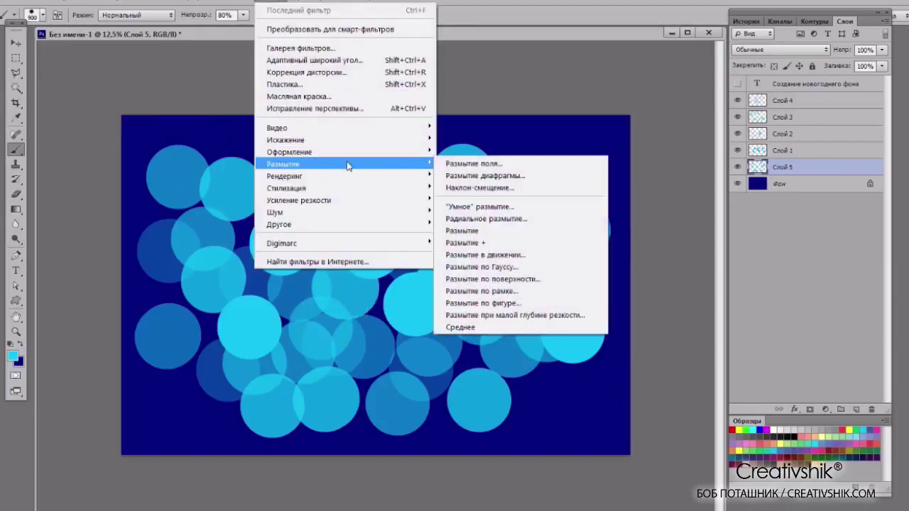
left_click(534, 269)
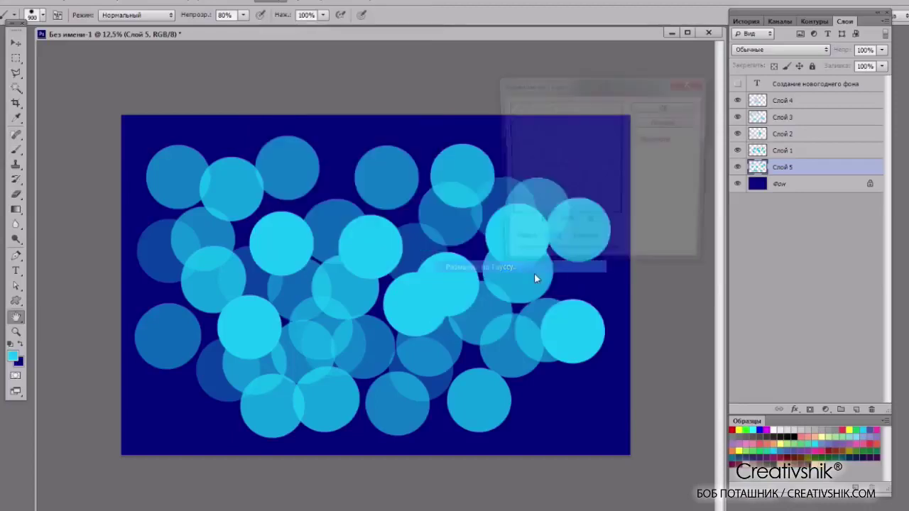
left_click_drag(601, 260, 571, 260)
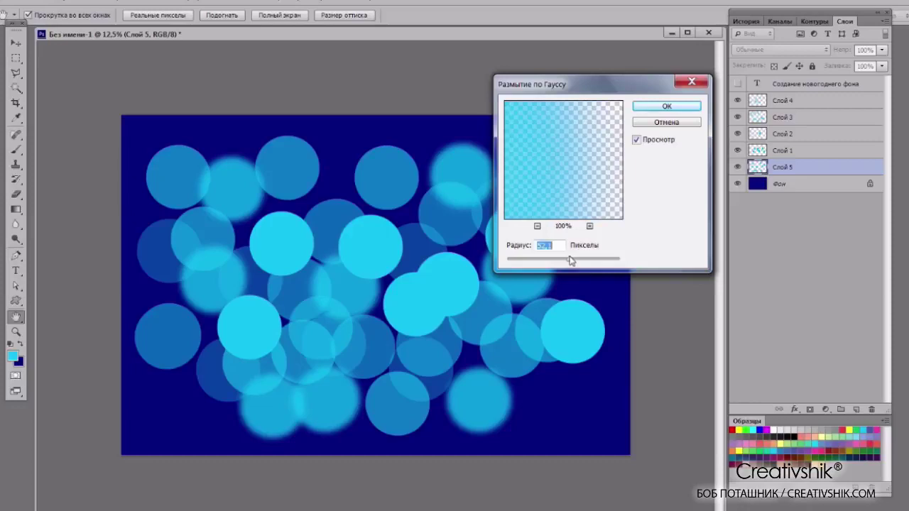
left_click(650, 108)
Make three offset copies of the blurred Слой 5 circles, setting their layer opacities to 40%, 20% and 70% in turn.
key("v")
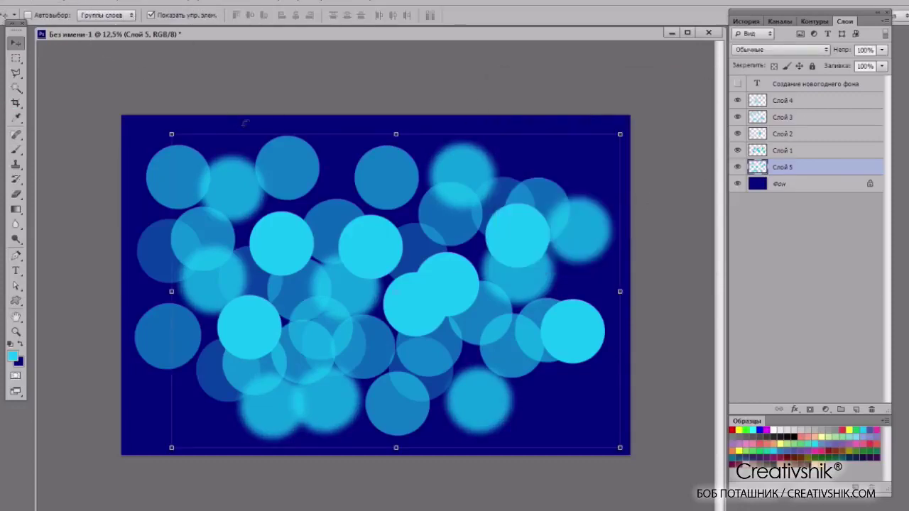
left_click_drag(572, 261, 519, 228)
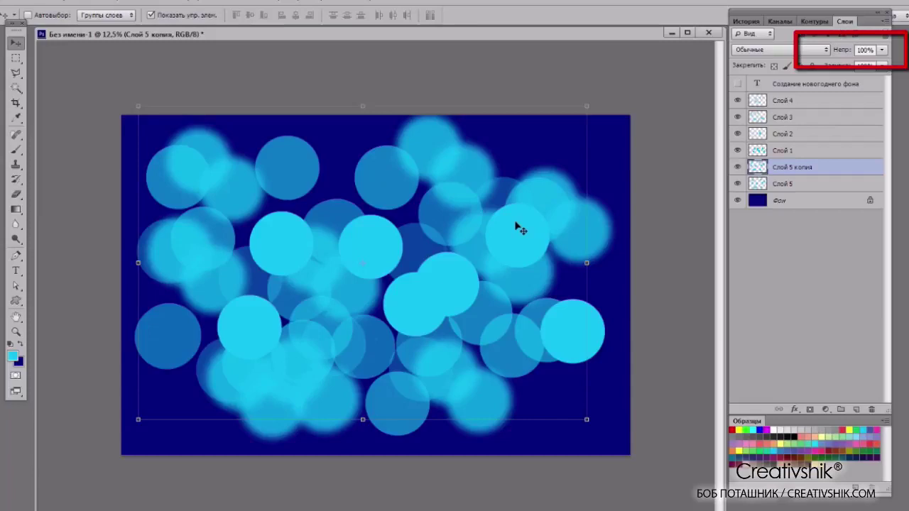
key("4")
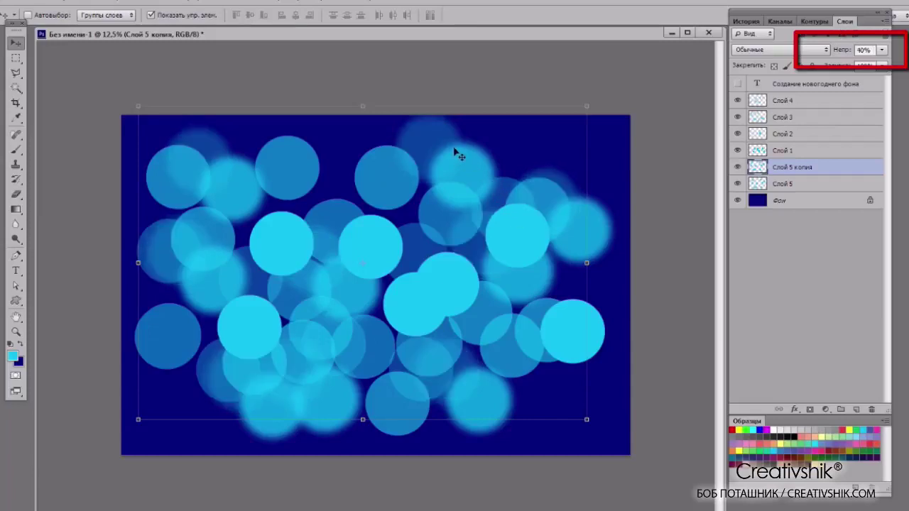
left_click_drag(432, 147, 353, 175)
key("2")
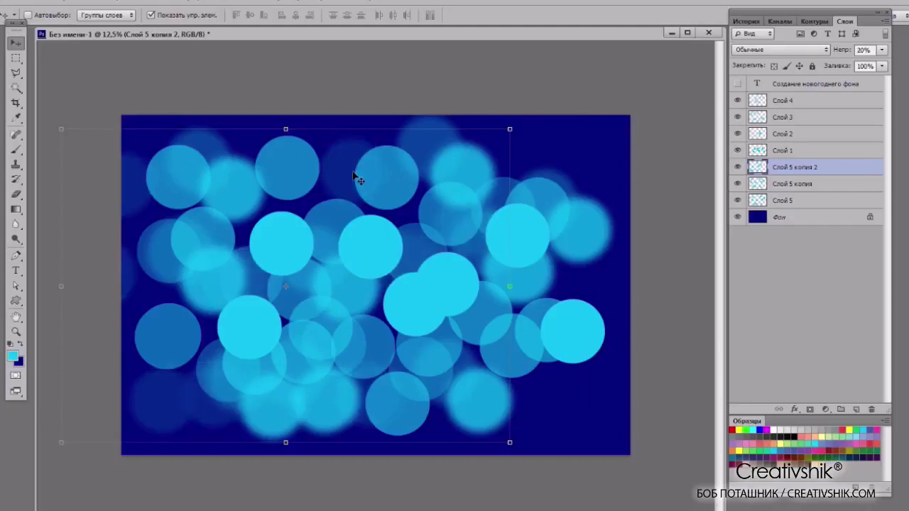
left_click_drag(345, 172, 521, 178)
key("7")
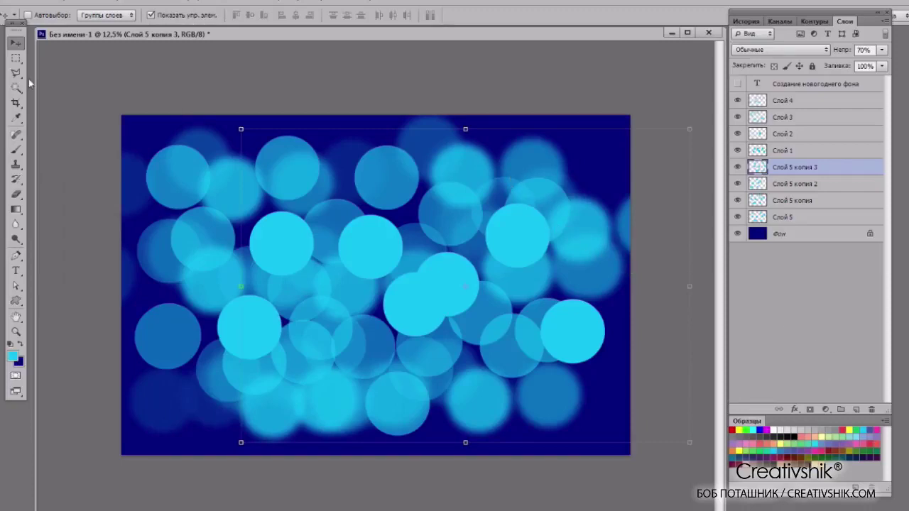
Select Слой 2 and set its layer opacity to 80%.
left_click(446, 287, "ctrl")
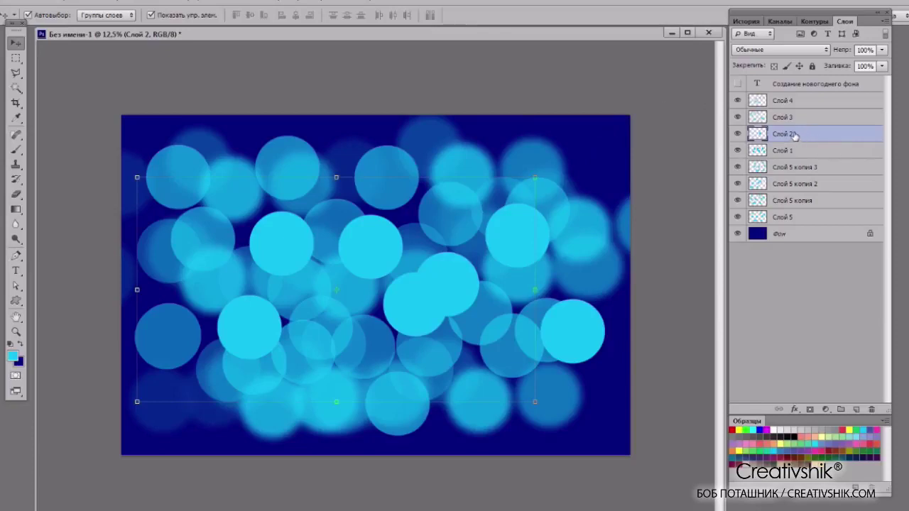
key("8")
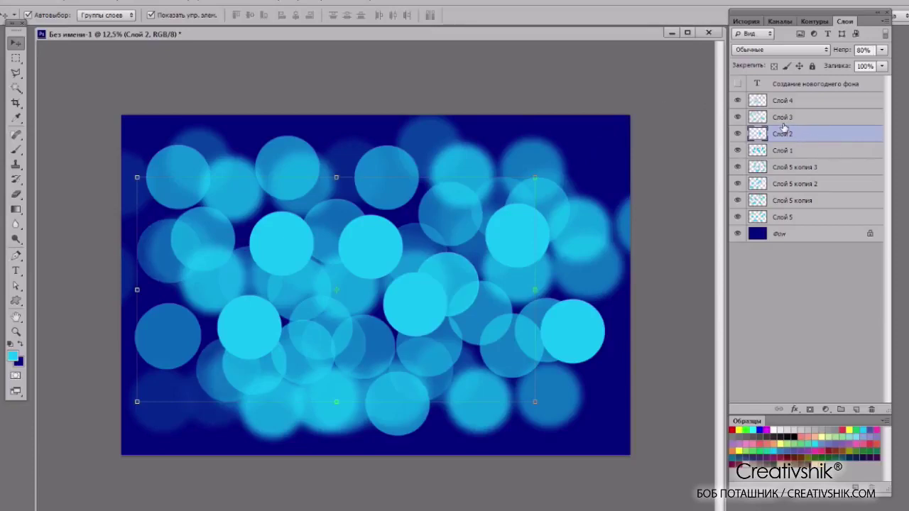
Bring up the New Year card 21_2n_feb10.psd and examine its finished composition.
left_click(648, 410)
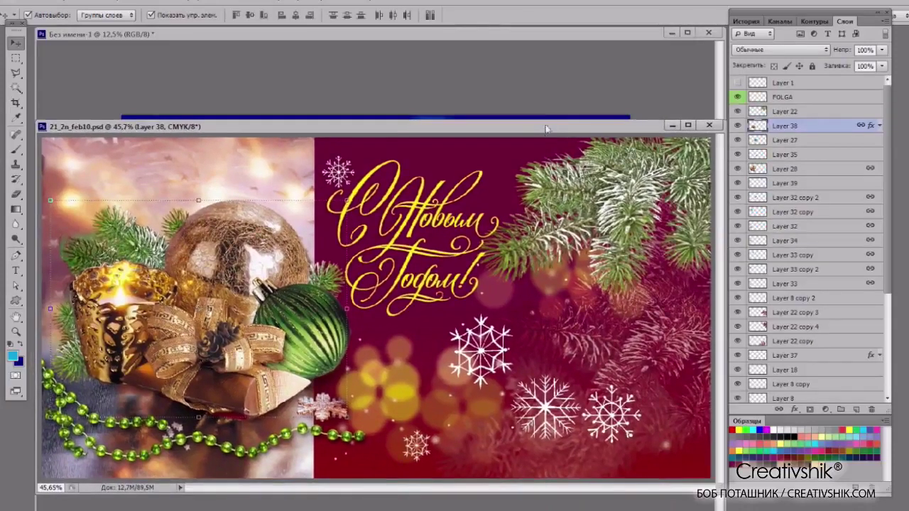
left_click_drag(540, 99, 540, 121)
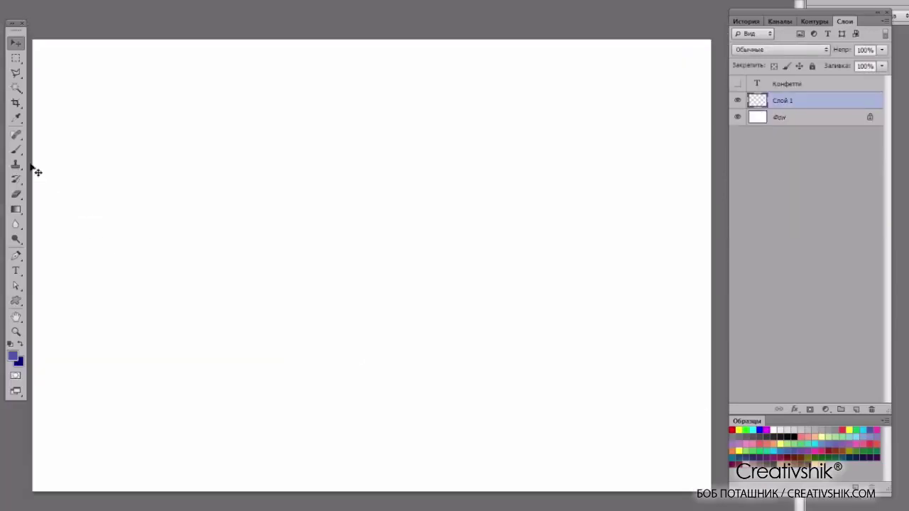
In the confetti document, choose the Brush tool, reduce its size below 150 px and place the color swatches over the canvas.
left_click(16, 150)
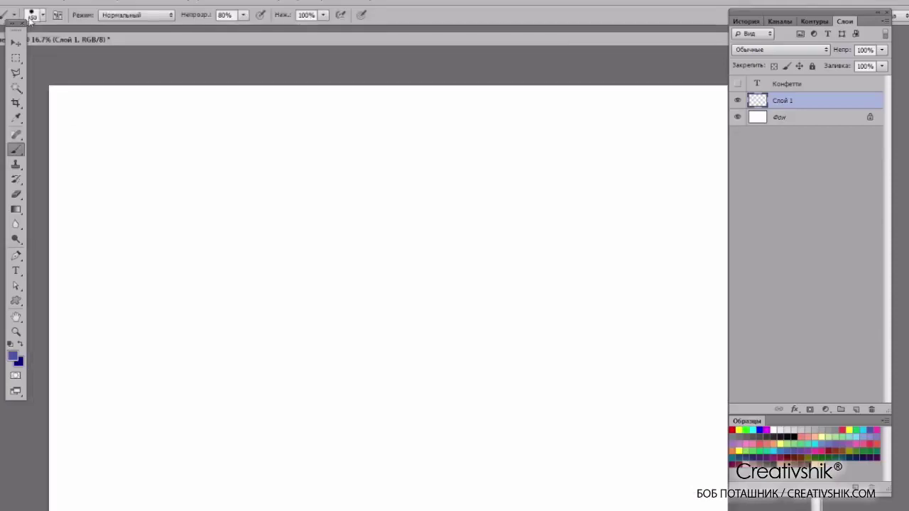
left_click(29, 16)
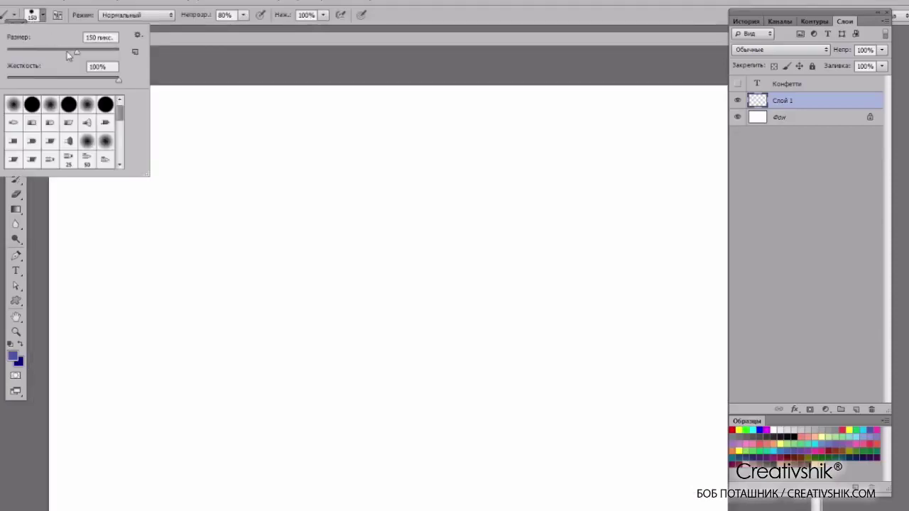
mouse_move(76, 52)
left_mouse_down()
mouse_move(33, 56)
mouse_move(70, 53)
left_mouse_up()
left_click(271, 44)
key("f")
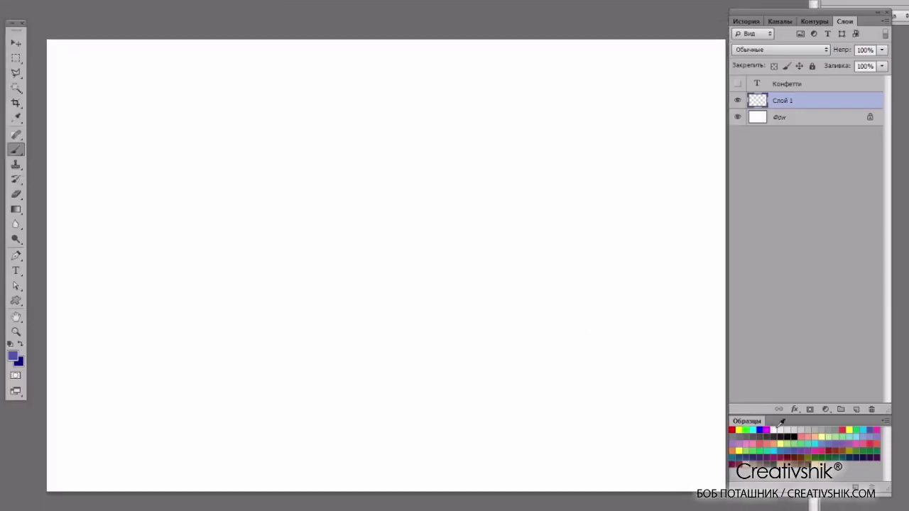
left_click_drag(785, 423, 547, 353)
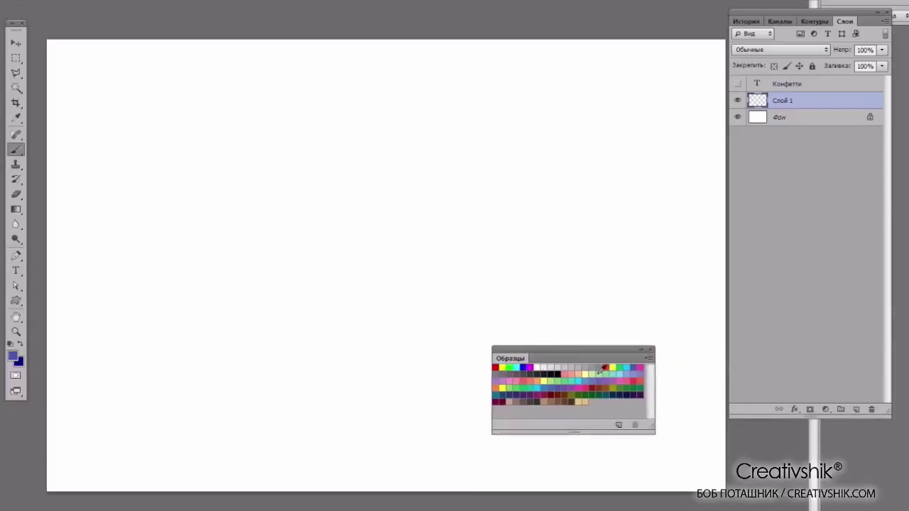
Pick a coral red color and paint seven scattered confetti dots on Слой 1.
left_click(643, 377)
left_click(256, 238)
left_click(317, 331)
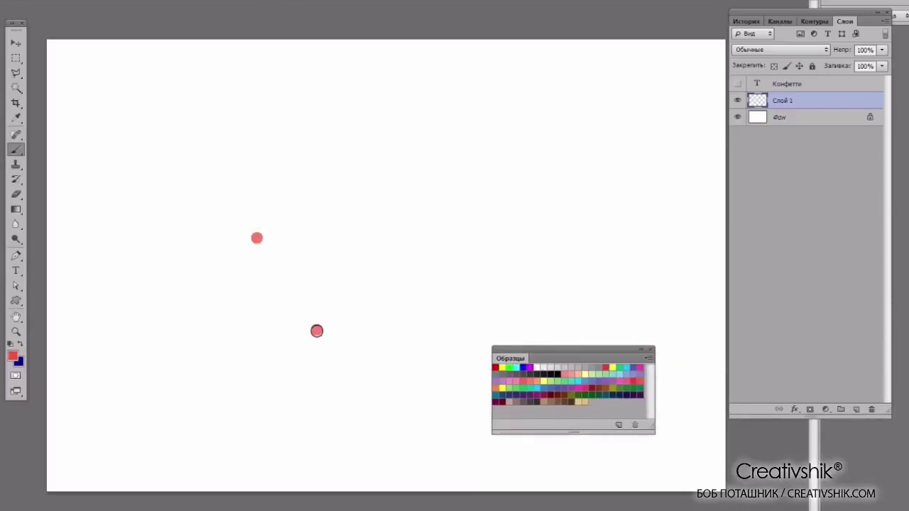
left_click(186, 311)
left_click(517, 230)
left_click(484, 294)
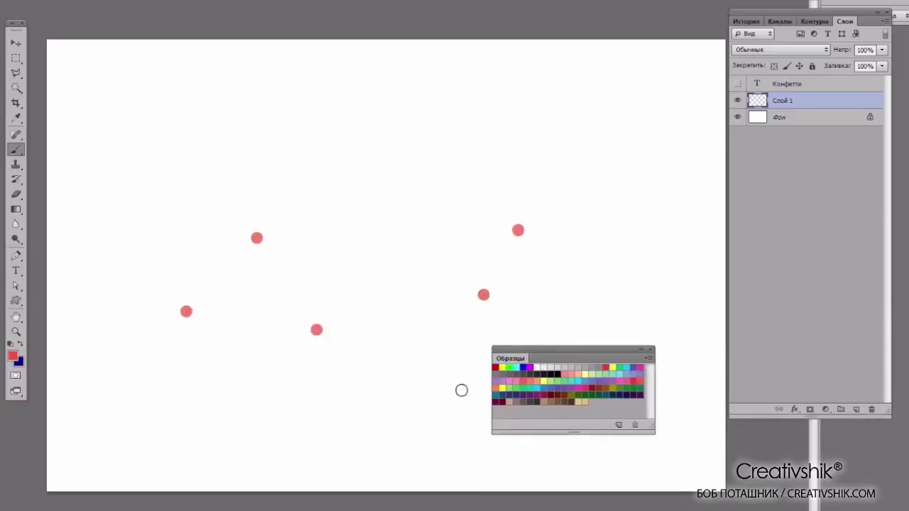
left_click(459, 405)
left_click(355, 135)
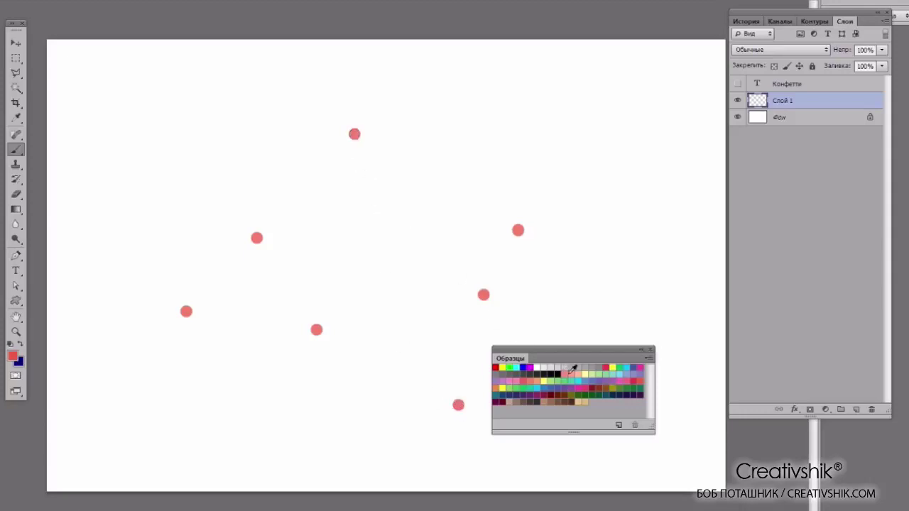
Switch to dark pink and paint six confetti dots among the coral ones, undoing one smeared dot.
left_click(592, 385)
left_click(625, 263)
left_click(569, 295)
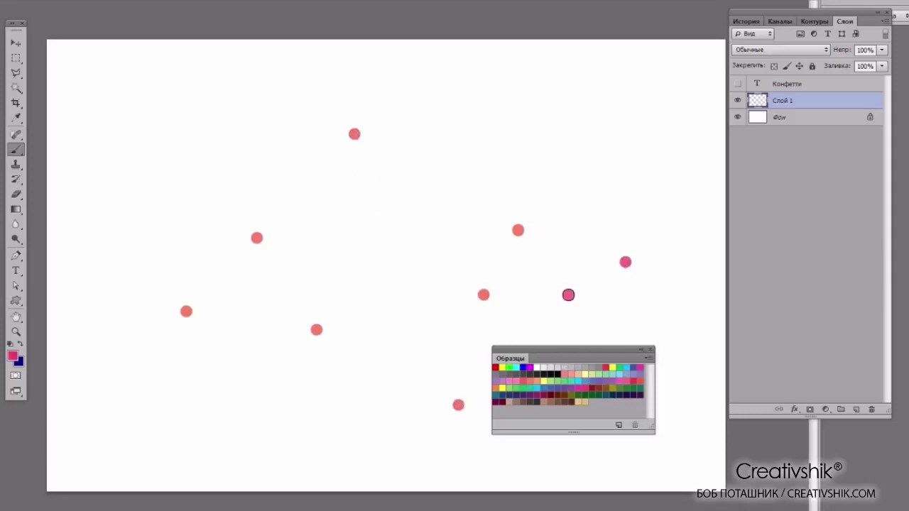
left_click(438, 216)
left_click(358, 302)
left_click(158, 273)
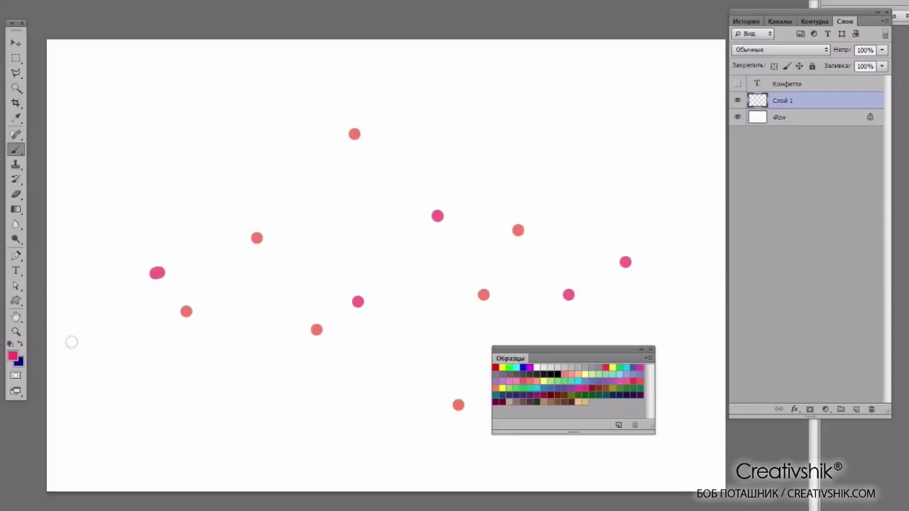
key("ctrl+z")
left_click(174, 346)
left_click(91, 263)
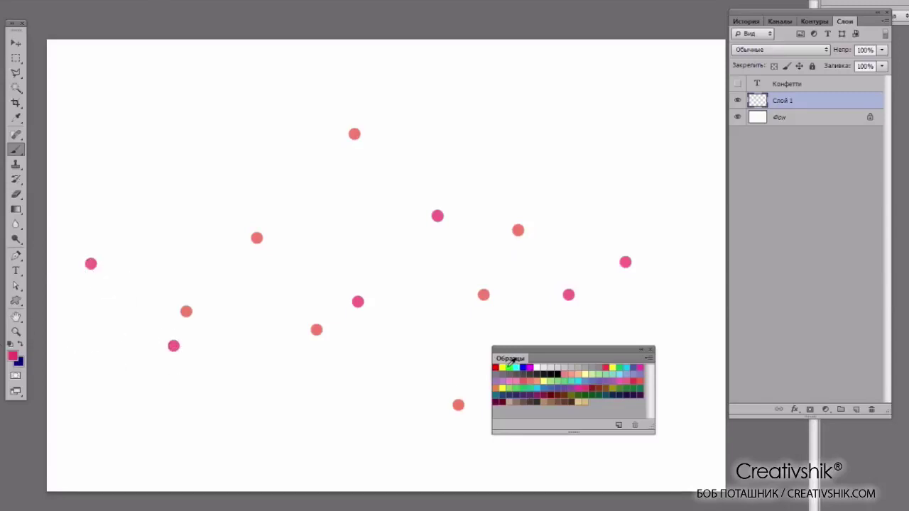
Switch to bright yellow and paint three confetti dots near the canvas's right side.
left_click(503, 367)
left_click(526, 313)
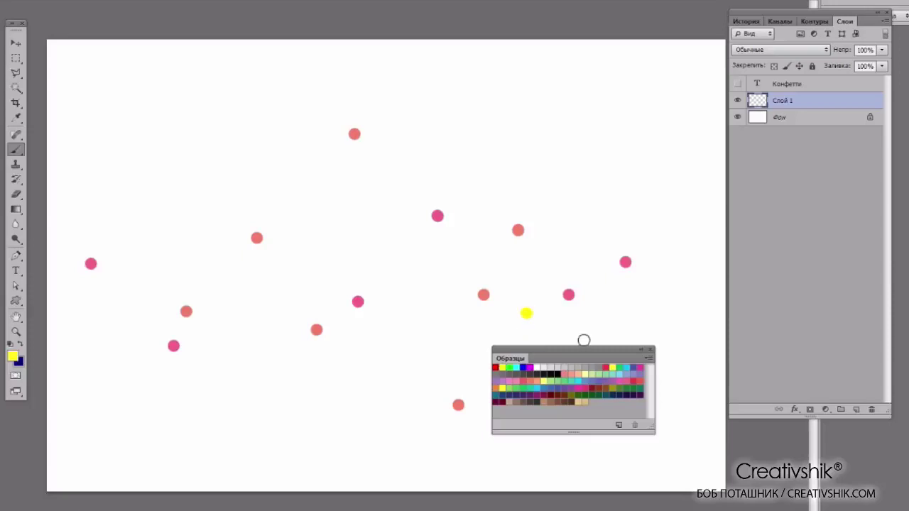
left_click(620, 324)
left_click(639, 164)
Switch to light green and paint six confetti dots spread across the canvas.
left_click(608, 374)
left_click(579, 250)
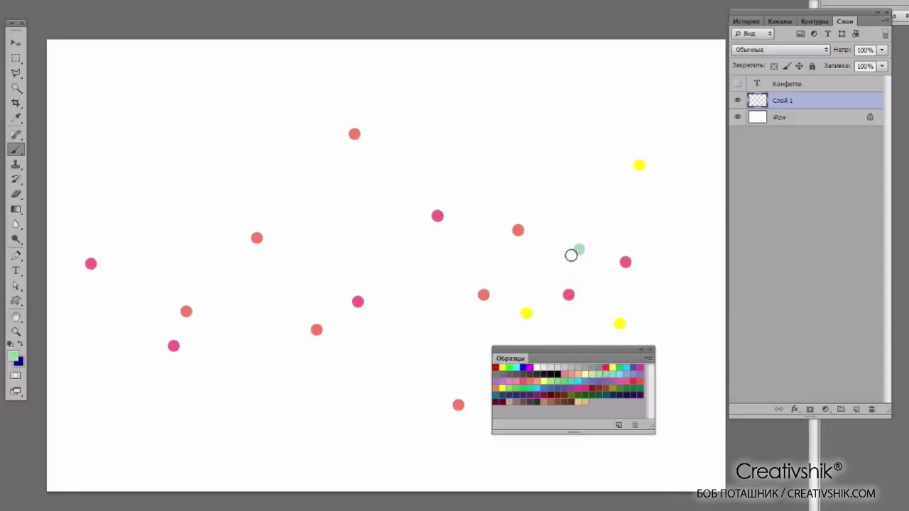
left_click(463, 258)
left_click(253, 302)
left_click(205, 244)
left_click(142, 209)
left_click(453, 351)
Switch to cyan and paint seven confetti marks across the canvas, filling gaps between the other dots.
left_click(574, 382)
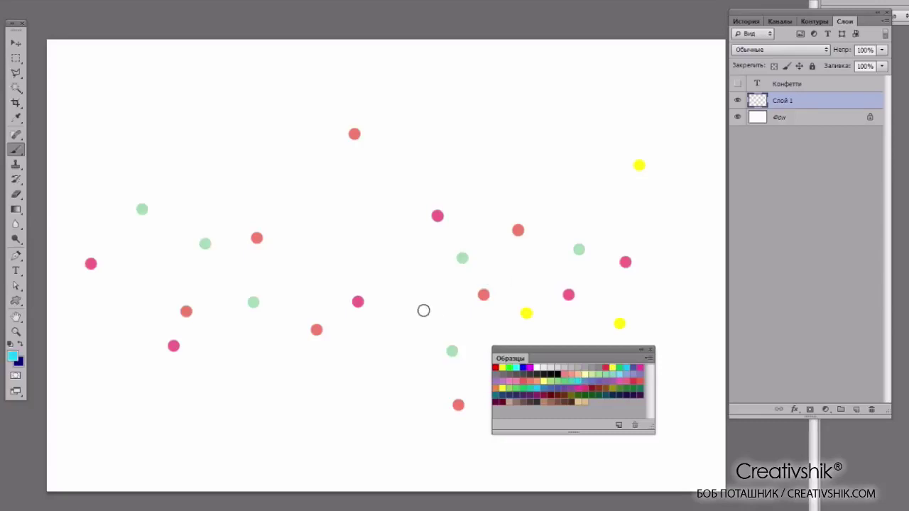
left_click(422, 308)
left_click(398, 358)
left_click(346, 249)
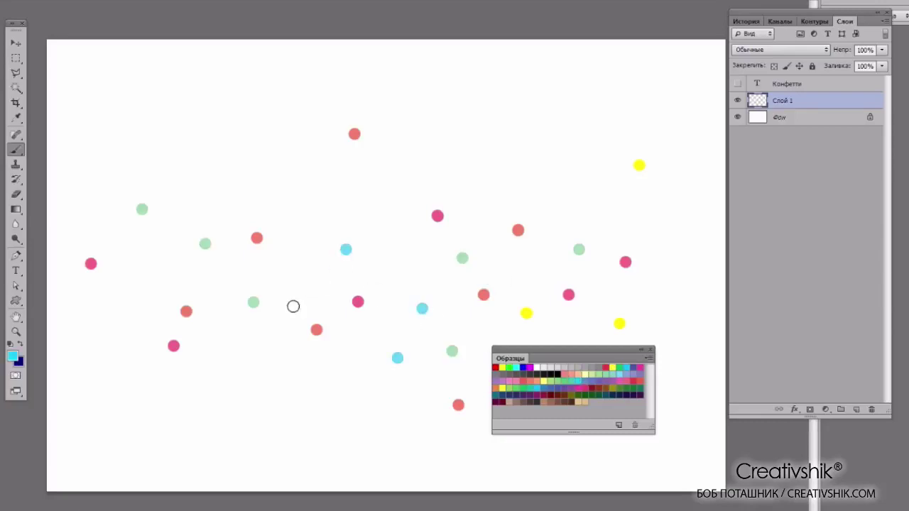
left_click(269, 375)
left_click(193, 282)
left_click(143, 319)
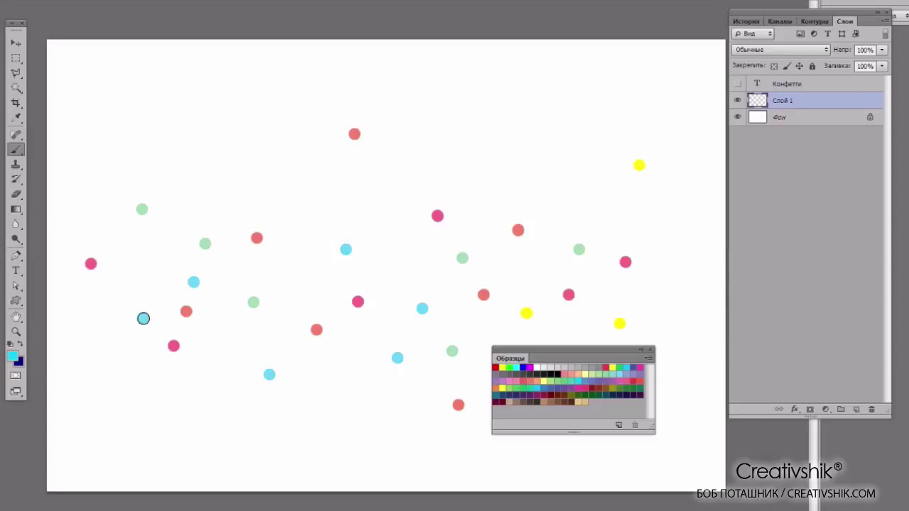
left_click_drag(648, 235, 657, 236)
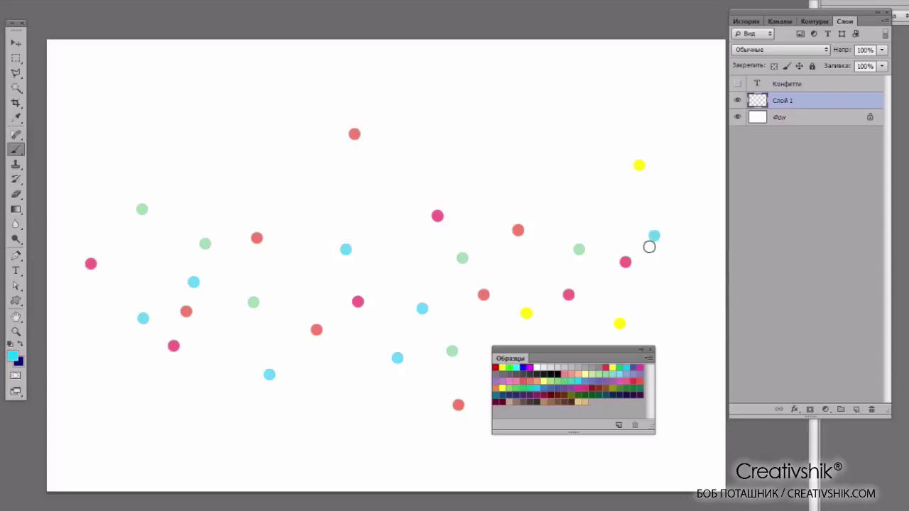
Switch to lavender and paint three confetti dots around the upper middle and right of the canvas.
left_click(635, 368)
left_click(562, 230)
left_click(539, 265)
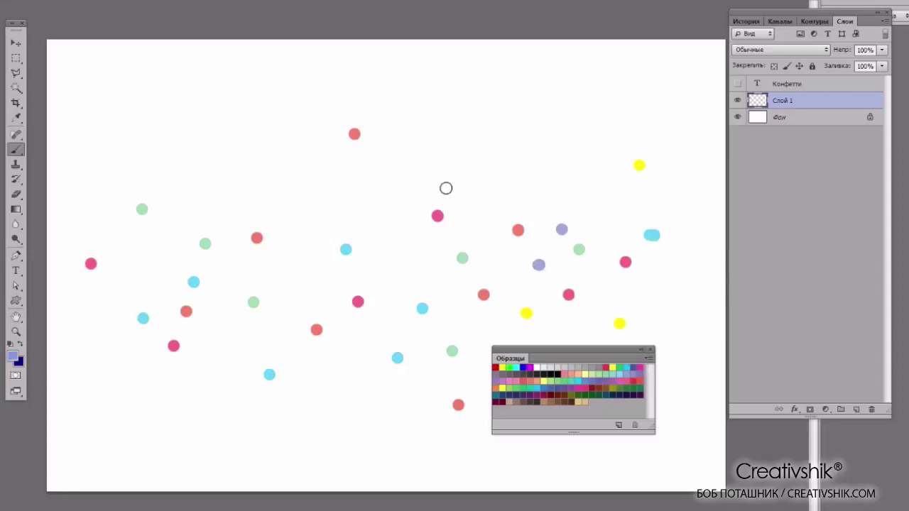
left_click(443, 182)
Add a new layer between the background and Слой 1, reduce the brush size and paint eight small lavender dots.
left_click(795, 118)
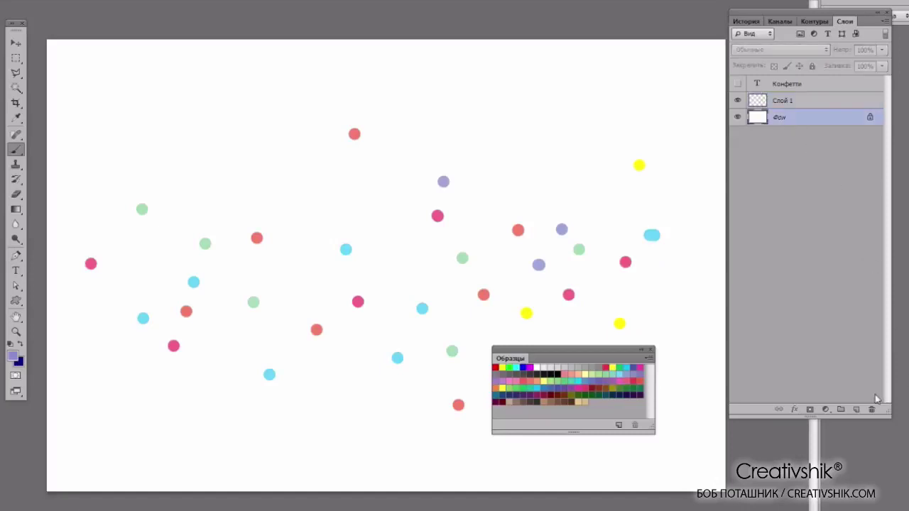
left_click(856, 409)
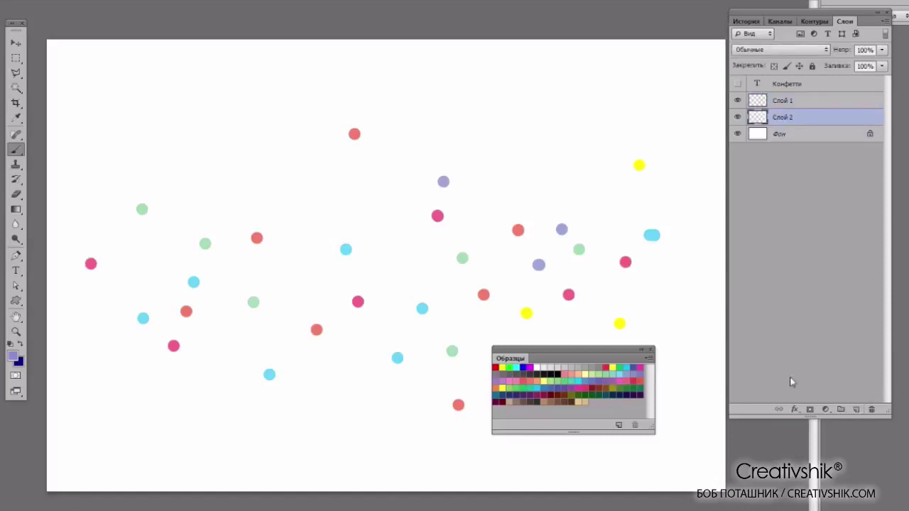
key("bracketleft")
left_click(320, 146)
left_click(84, 371)
left_click(365, 399)
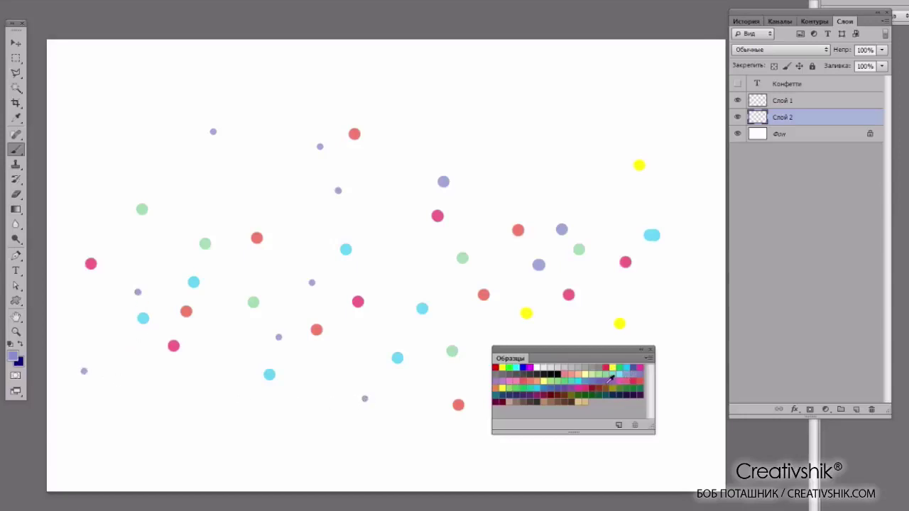
Paint small brown, indigo and blue confetti dots on Слой 2, scattered between the larger dots across the canvas.
left_click(555, 390)
left_click(519, 267)
left_click(575, 189)
left_click(400, 275)
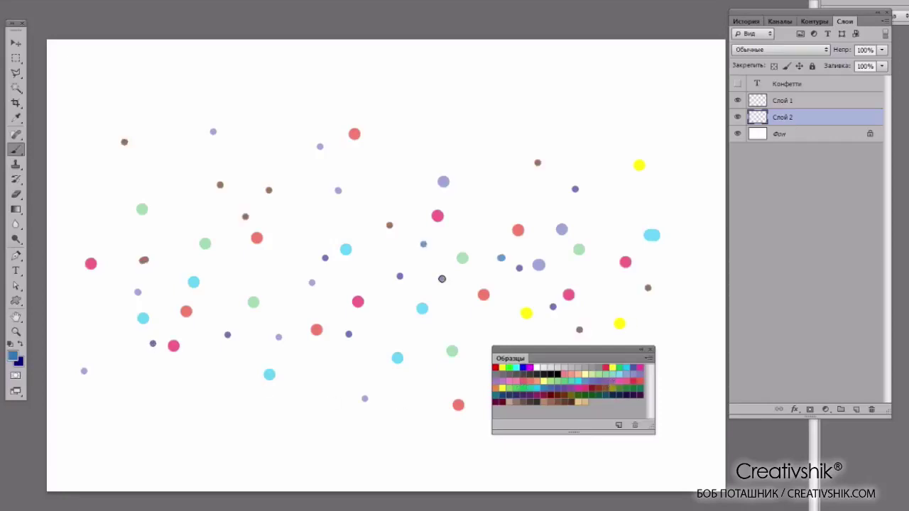
left_click(381, 330)
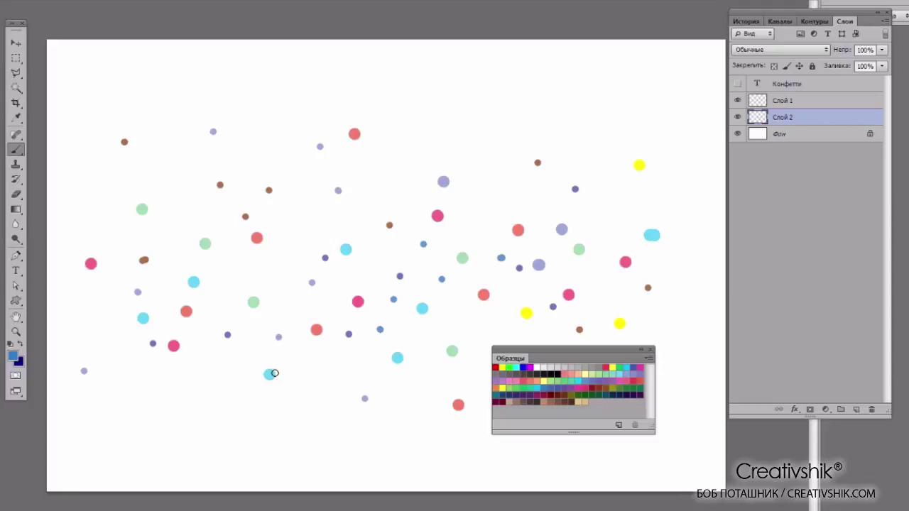
left_click(312, 357)
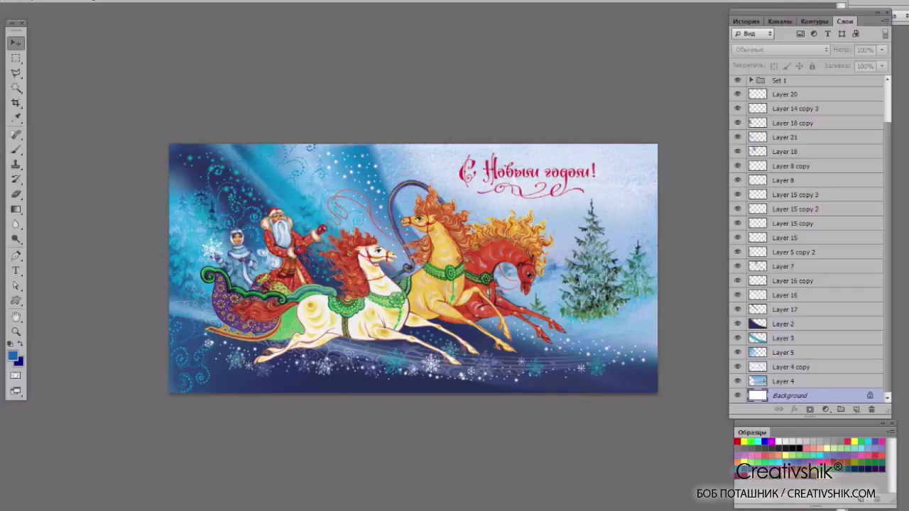
left_click(21, 334)
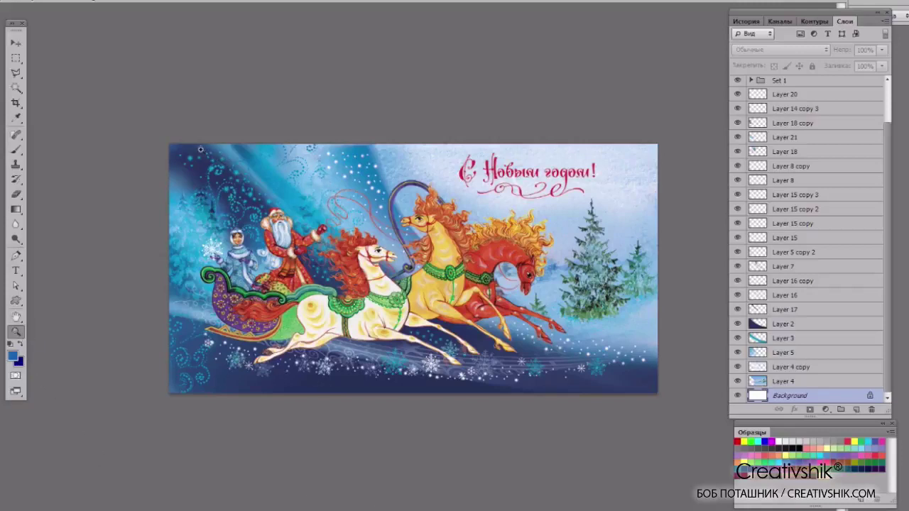
left_click_drag(181, 145, 224, 167)
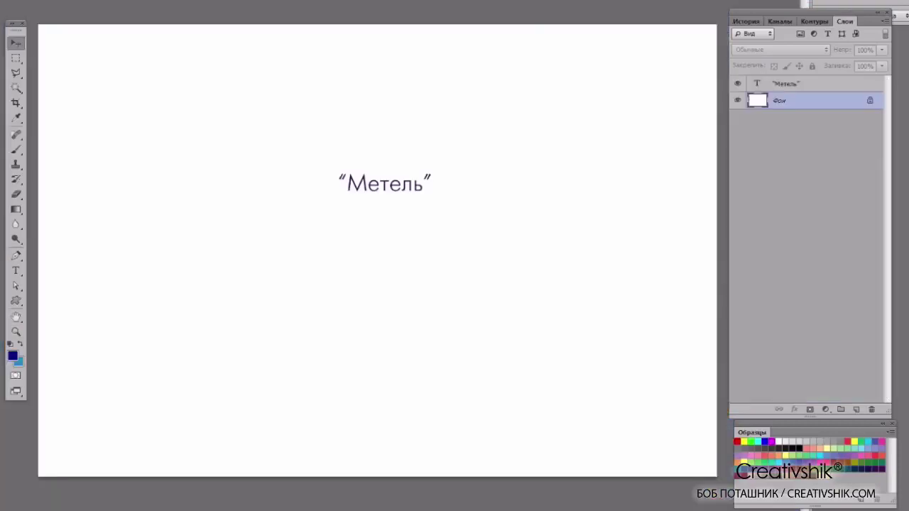
Hide the "Метель" text layer and fill the background with dark blue.
left_click(738, 83)
key("alt+BackSpace")
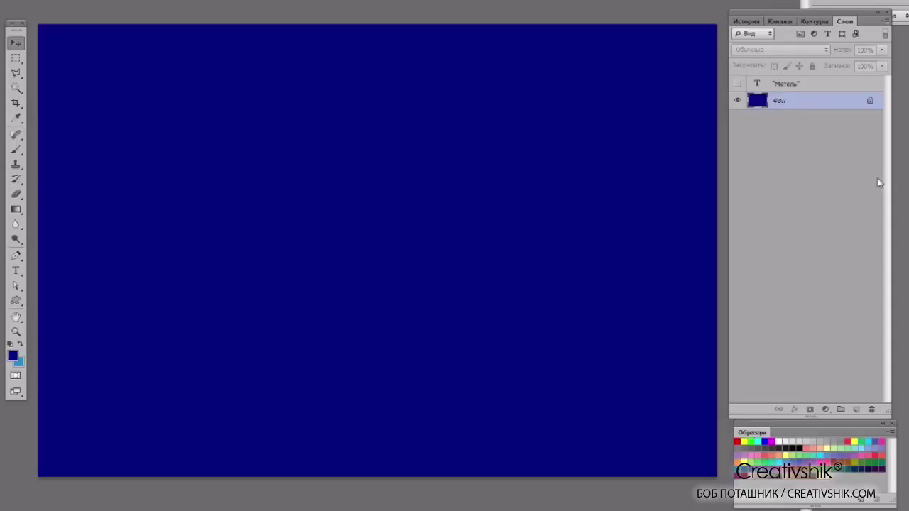
Set up a soft white brush with 1% hardness and a size of 125 px.
left_click(780, 442)
left_click(18, 151)
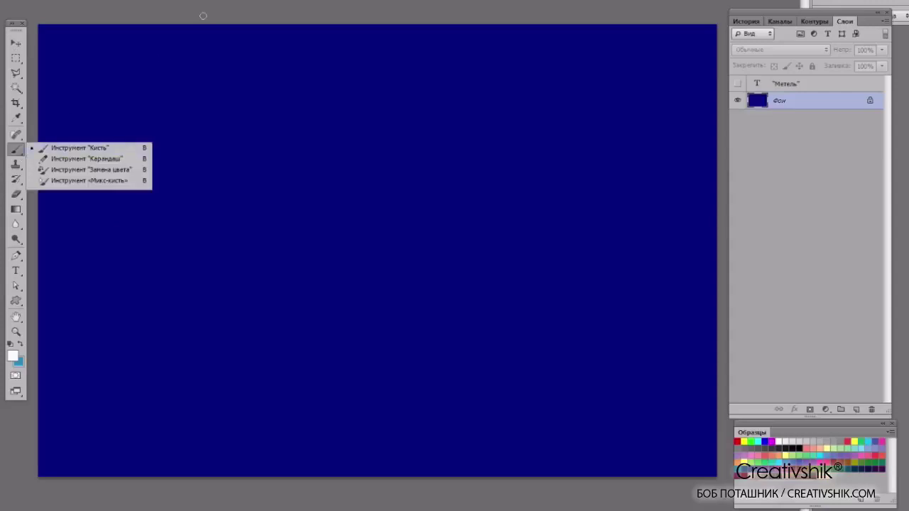
left_click(33, 14)
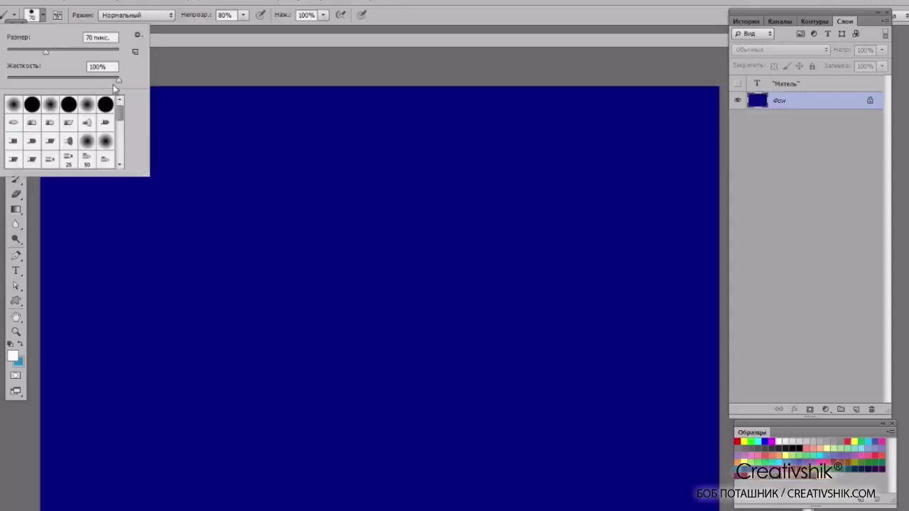
left_click_drag(118, 83, 11, 83)
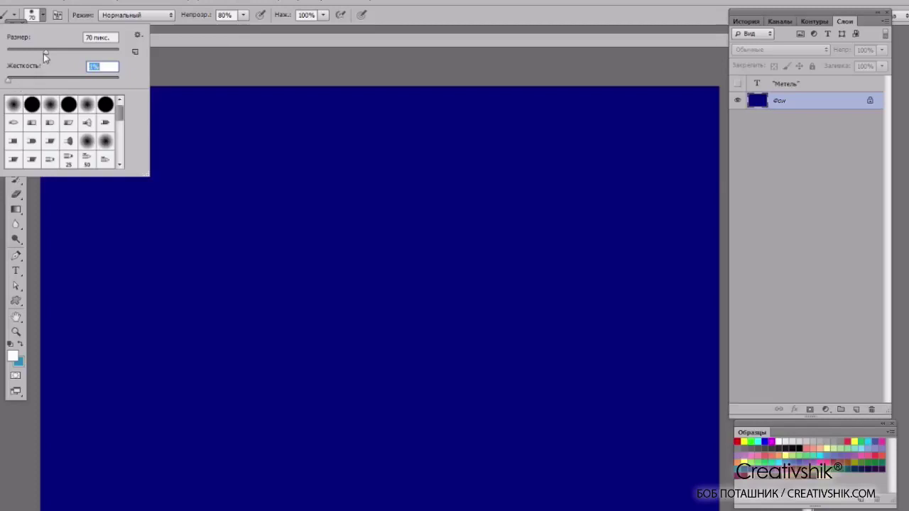
left_click_drag(47, 54, 19, 54)
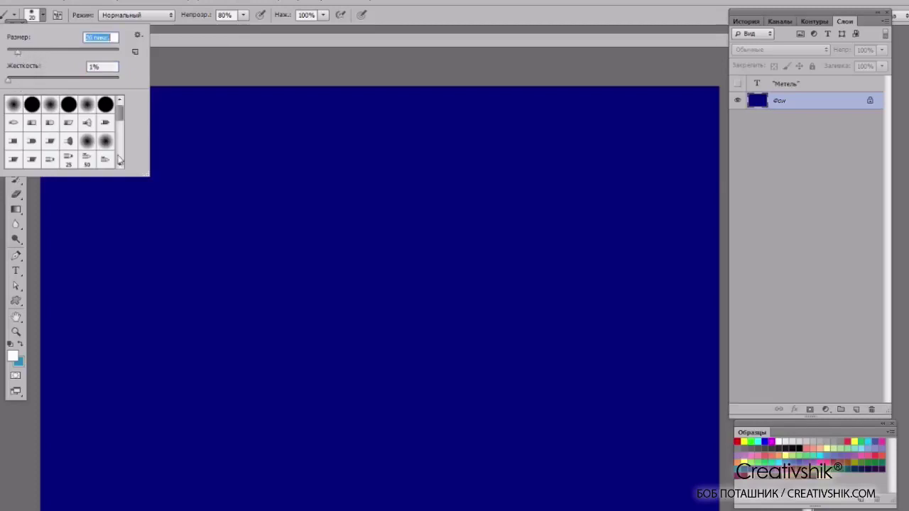
left_click(283, 51)
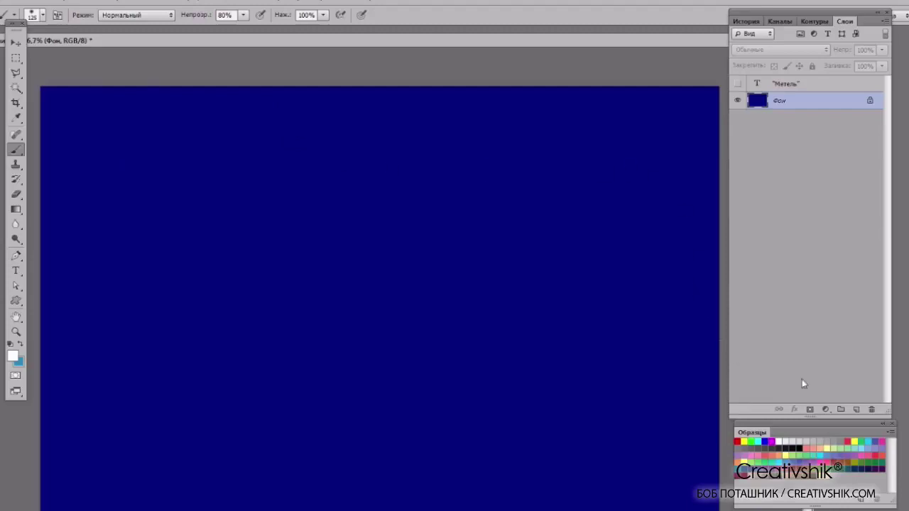
Add a new layer above the background, paint one soft white dot and set the brush opacity to 100%.
left_click(856, 410)
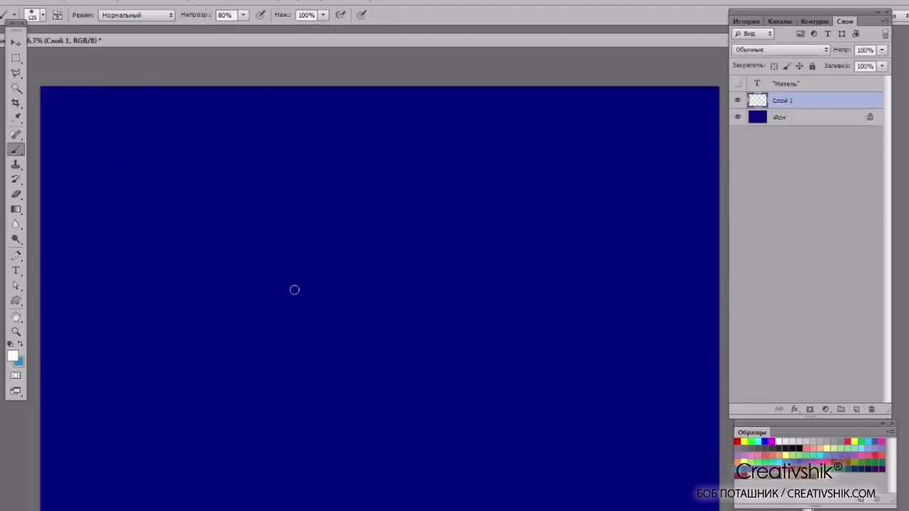
left_click(294, 263)
left_click_drag(242, 16, 277, 47)
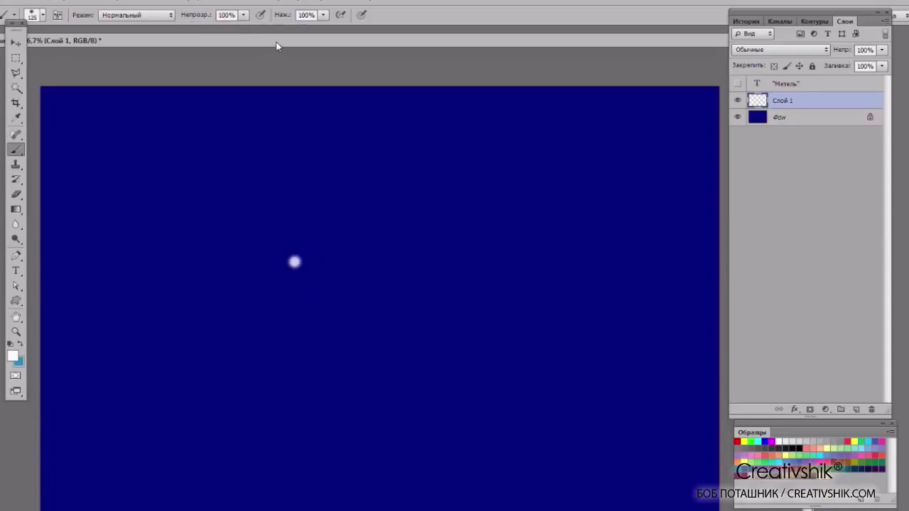
Paint about twenty soft white dots on Слой 1, scattered in a loose horizontal band across the canvas.
left_click(505, 371)
left_click(457, 310)
left_click(423, 327)
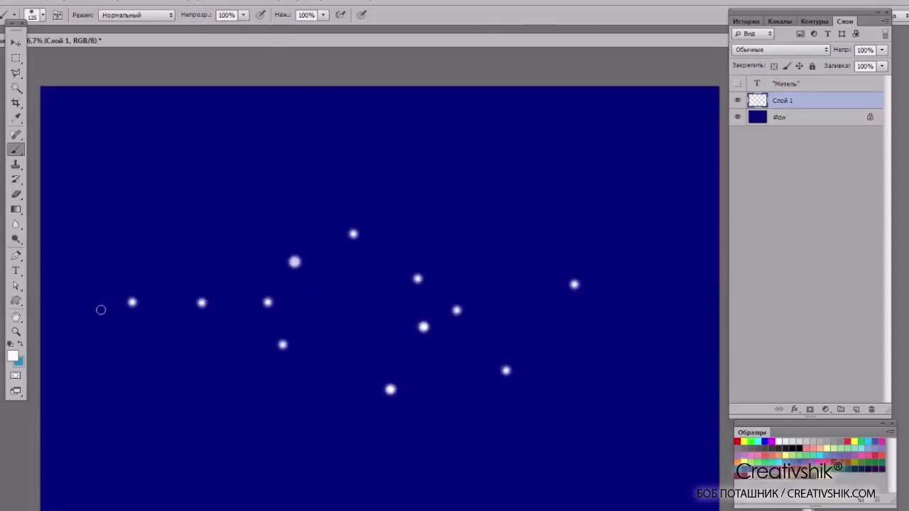
left_click(105, 308)
left_click(175, 349)
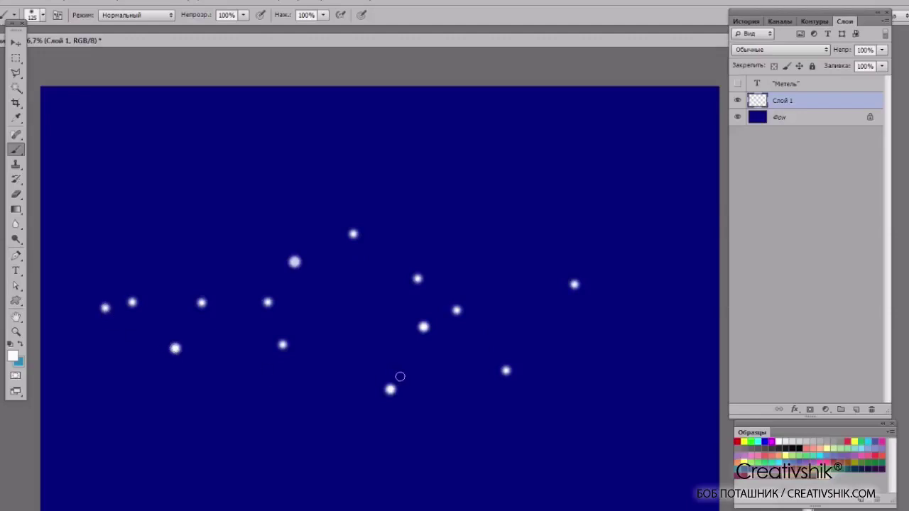
left_click(390, 323)
left_click(523, 310)
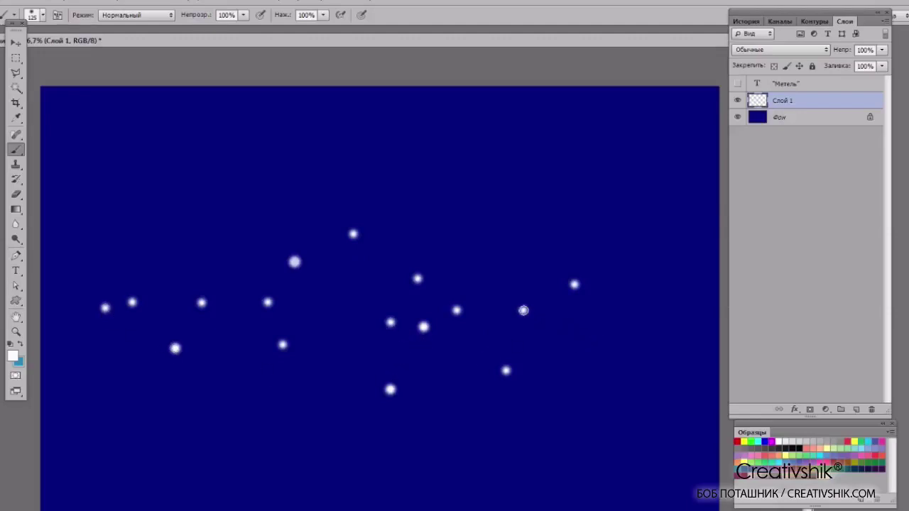
left_click(612, 319)
left_click(682, 315)
left_click(496, 284)
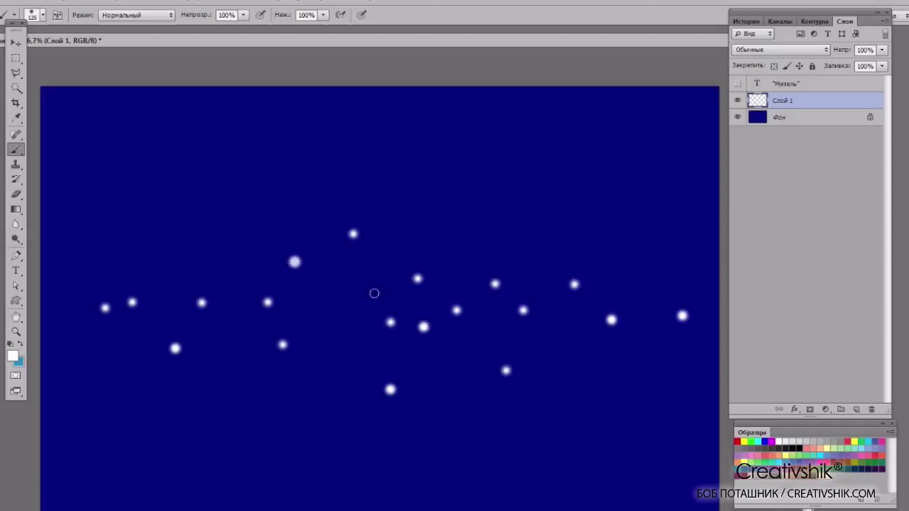
left_click(373, 292)
left_click(341, 310)
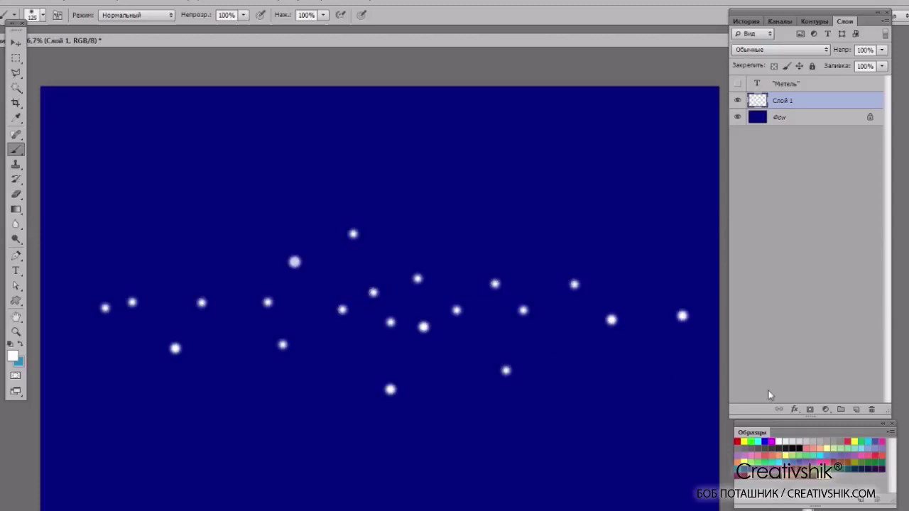
Add a new layer between the background and Слой 1 and reduce the brush size to 70 px.
left_click(834, 119)
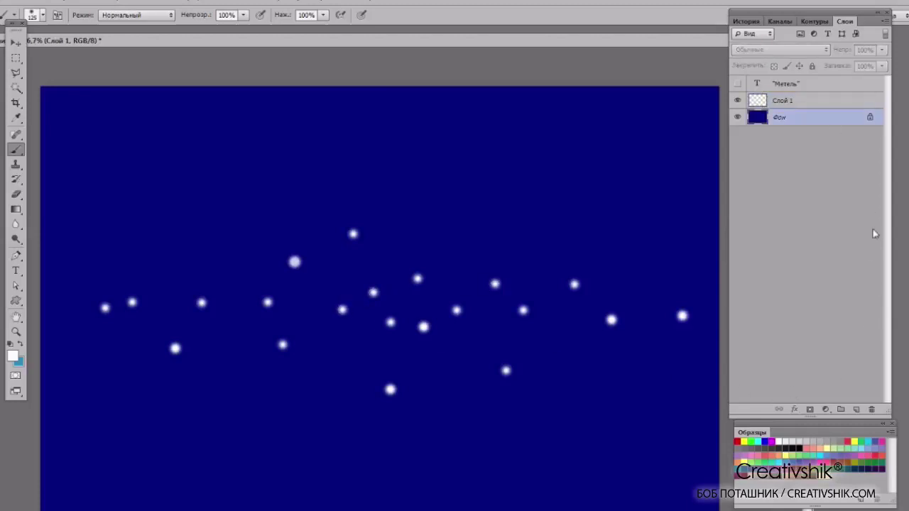
left_click(858, 410)
key("bracketleft")
key("bracketleft")
key("bracketleft")
key("bracketleft")
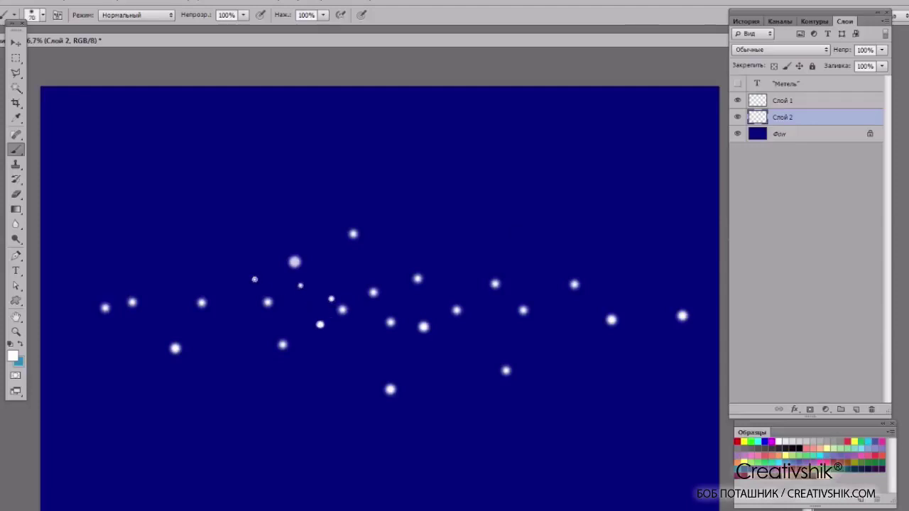
Fill the horizontal band on Слой 2 with small white snow dots, painting at 70 px and 50 px brush sizes.
left_click(178, 313)
left_click(176, 281)
left_click(393, 300)
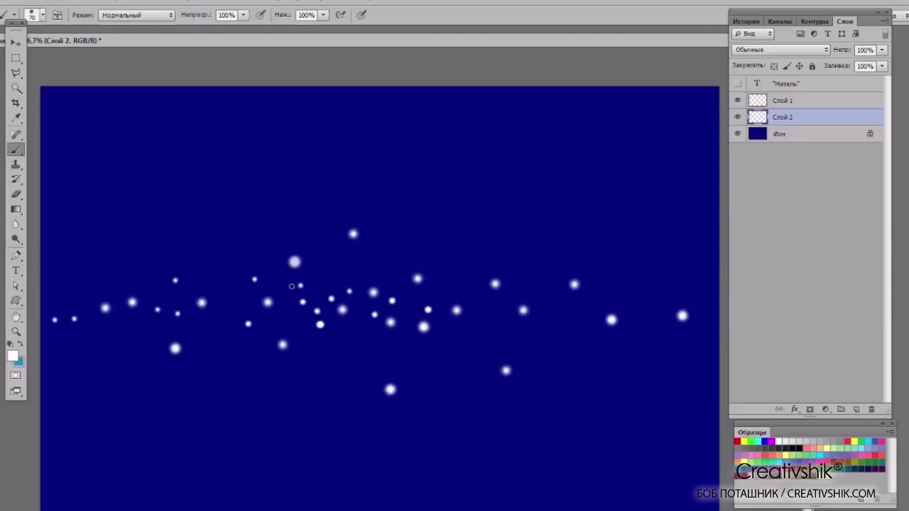
left_click(546, 318)
left_click(573, 310)
left_click(616, 295)
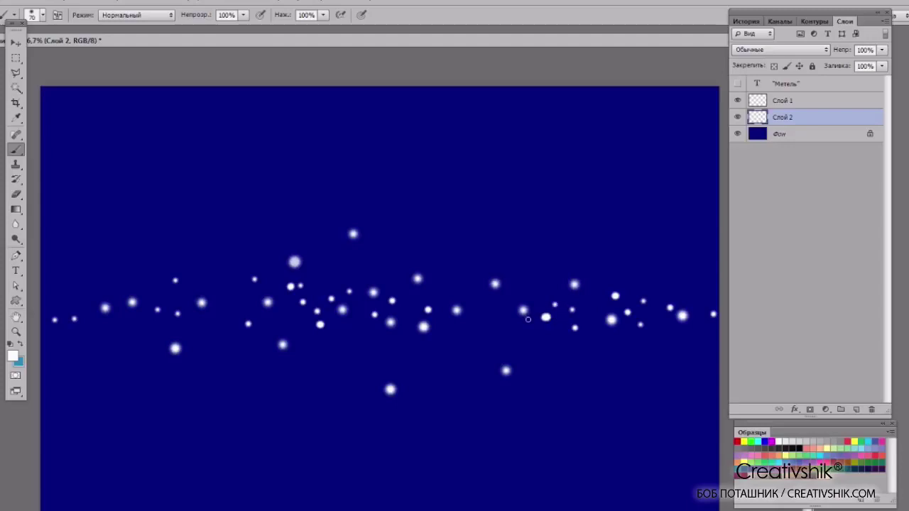
left_click_drag(75, 298, 480, 297)
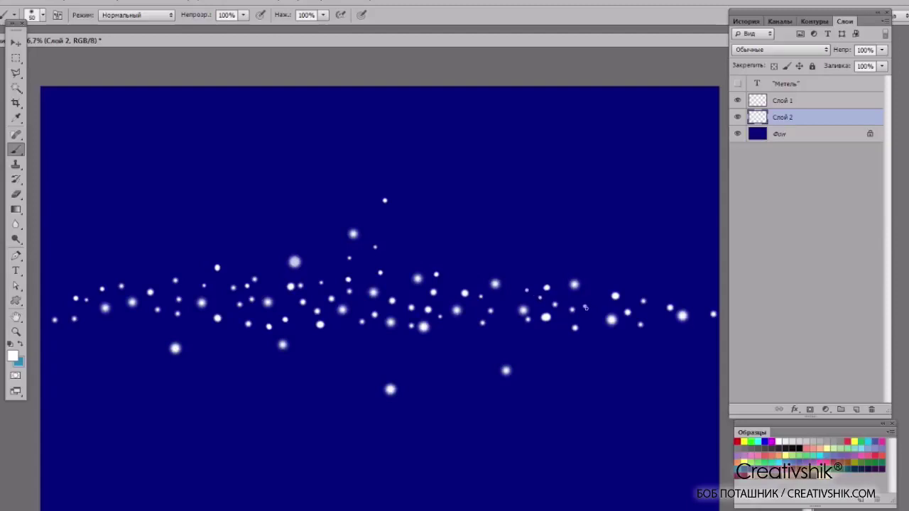
Duplicate Слой 2, flip the copy horizontally and set its opacity to 60%.
key("v")
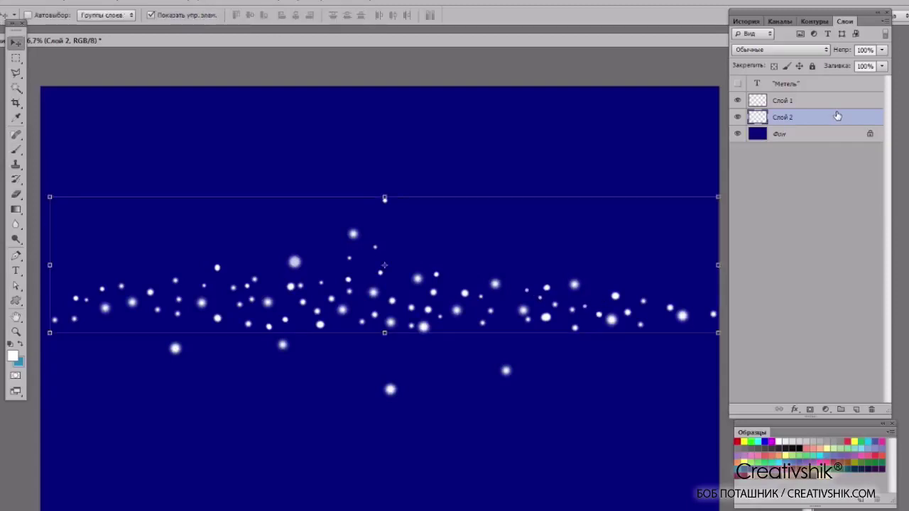
left_click_drag(838, 116, 856, 407)
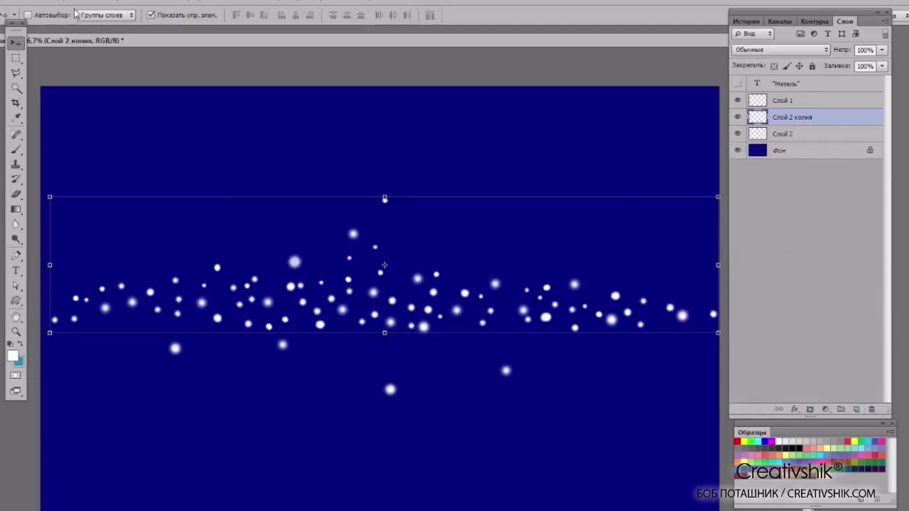
left_click(77, 4)
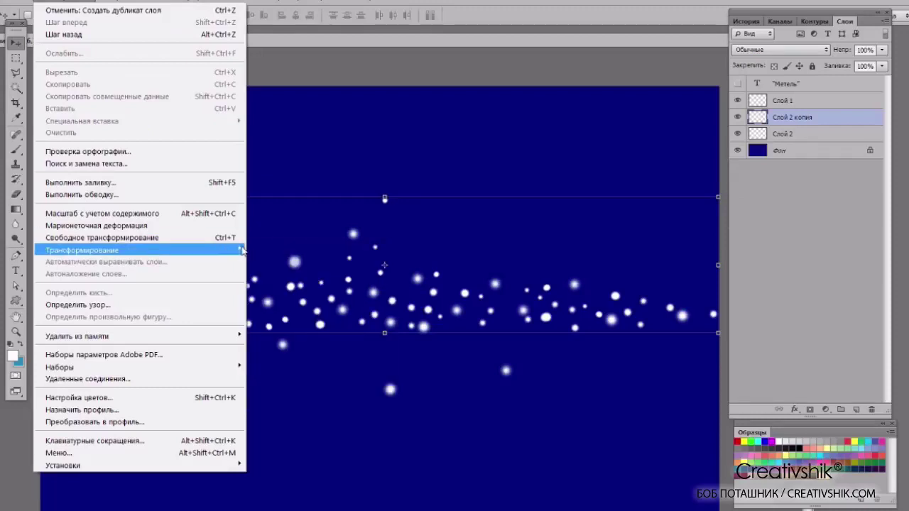
mouse_move(240, 248)
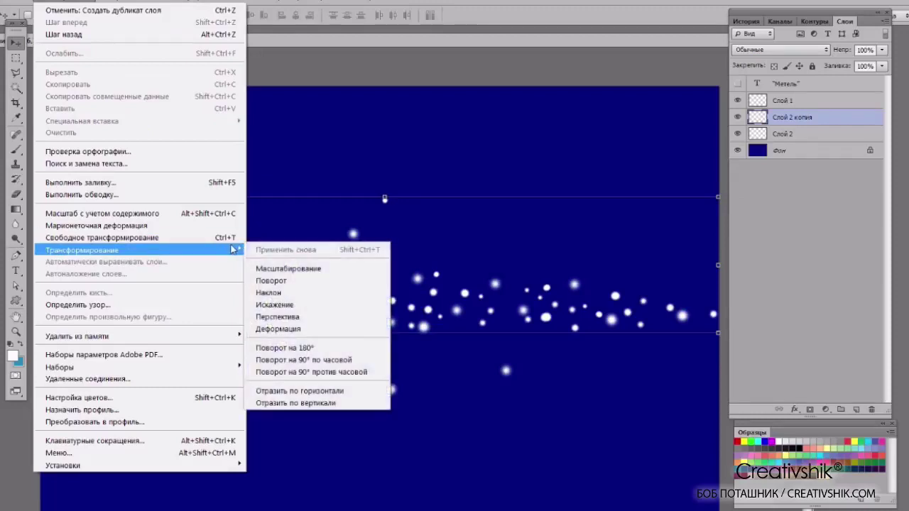
left_click(342, 395)
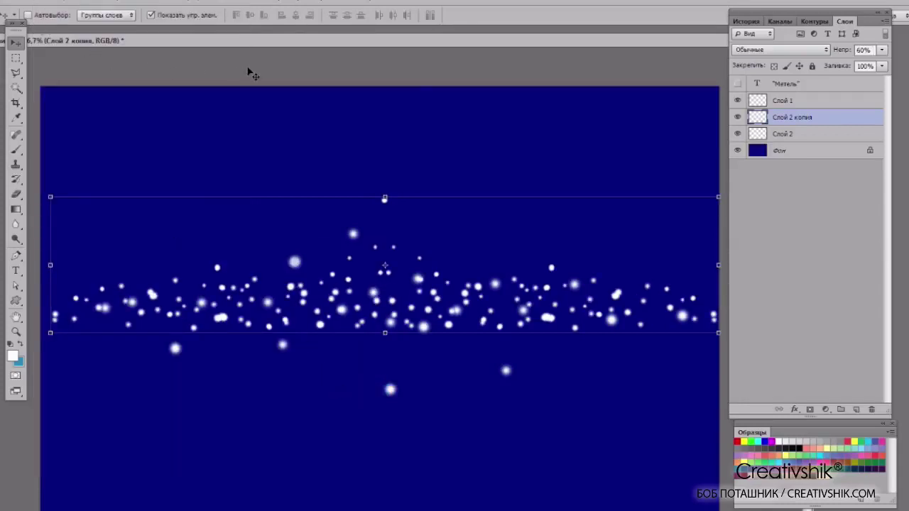
Duplicate the 60% opacity dot layer six times, offsetting the copies sideways, up and down to thicken the snow band.
left_click_drag(635, 310, 439, 311)
key("ctrl+j")
left_click_drag(341, 310, 565, 338)
key("ctrl+j")
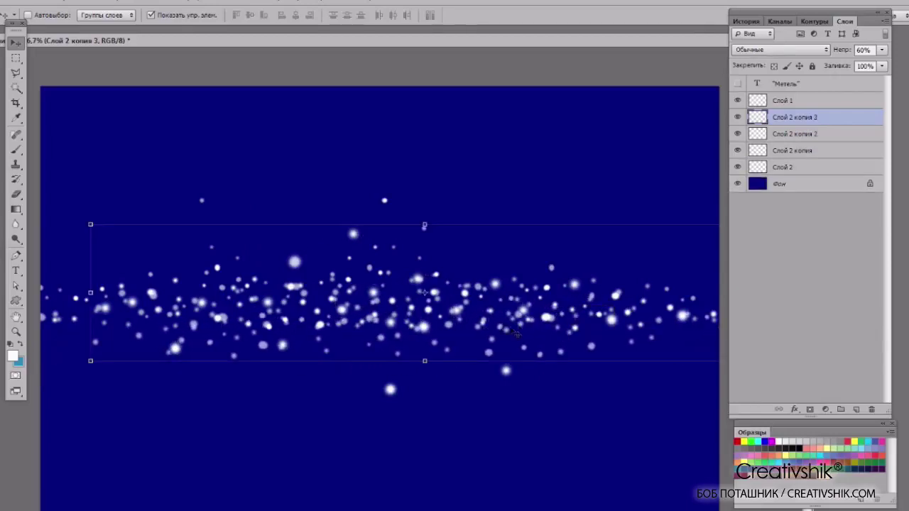
left_click_drag(458, 317, 559, 288)
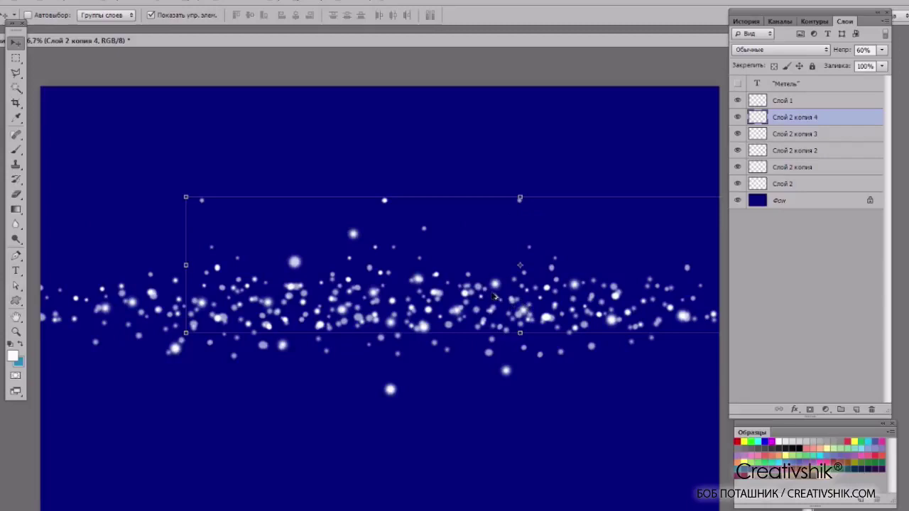
left_click_drag(493, 295, 483, 323)
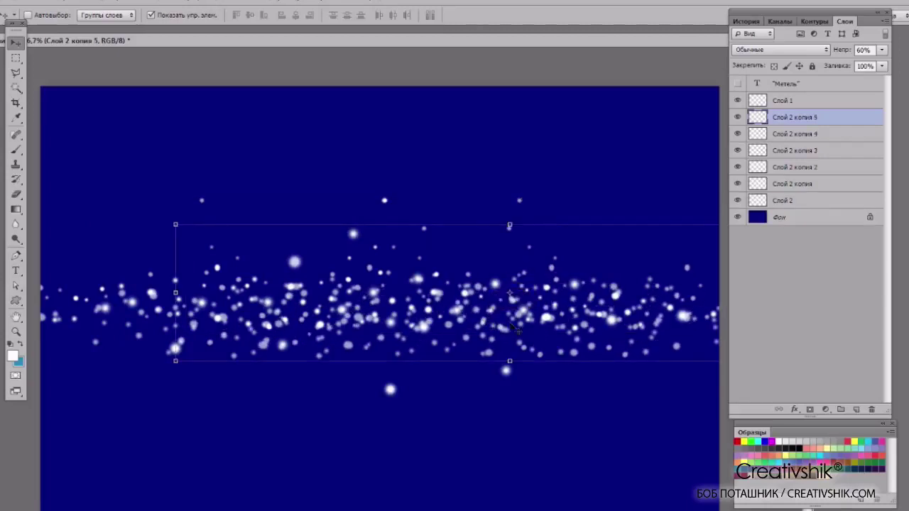
left_click_drag(549, 331, 609, 338)
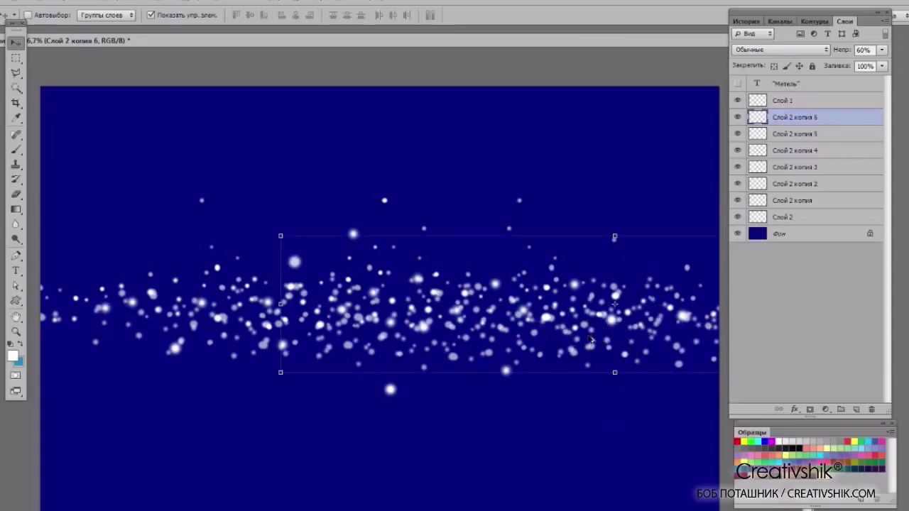
left_click_drag(590, 318, 384, 246)
left_click_drag(495, 248, 417, 346)
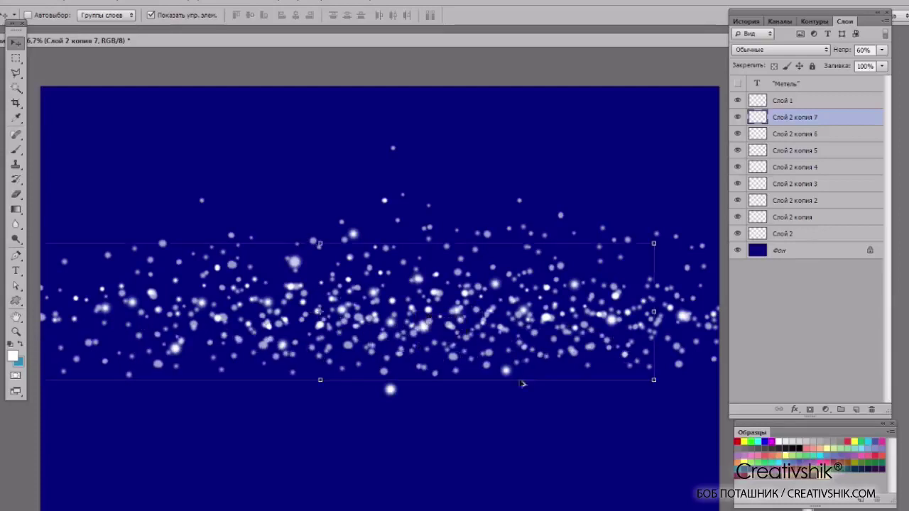